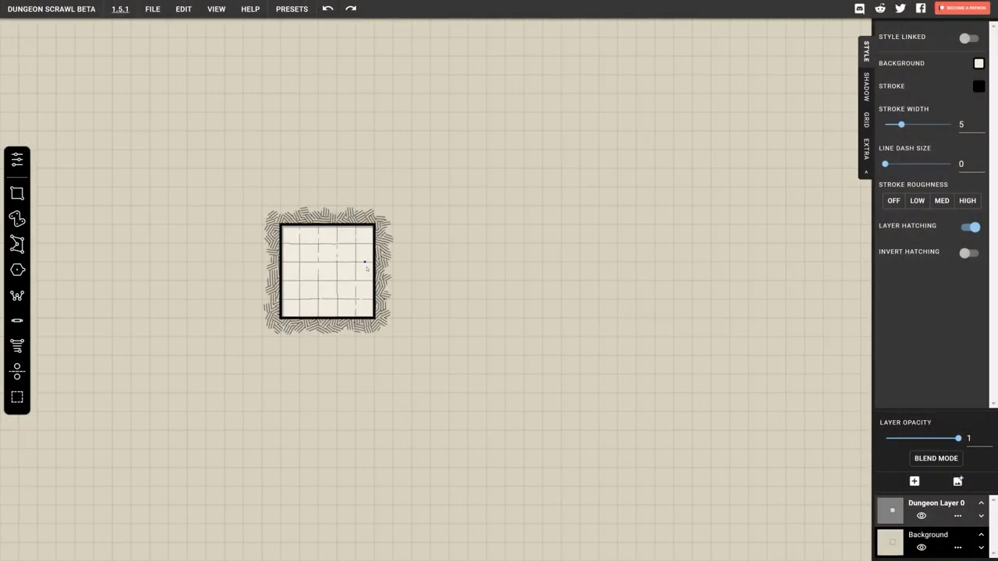
- Add a 3x1 corridor east, a 3x3 room and a north passage, then paint an irregular cave above
drag(366, 263, 430, 281)
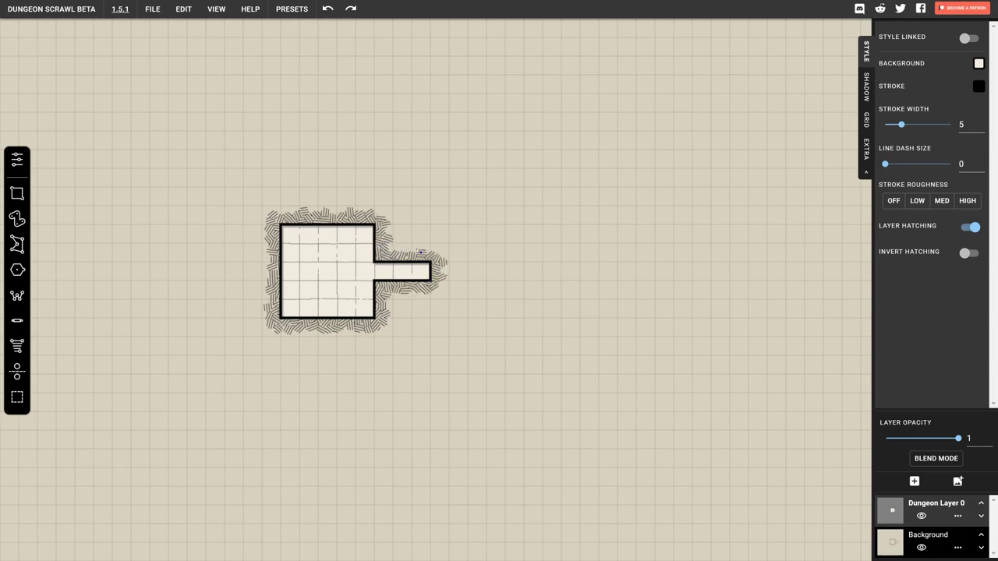
mouse_move(412, 244)
mouse_down()
mouse_move(446, 289)
mouse_move(467, 298)
mouse_up()
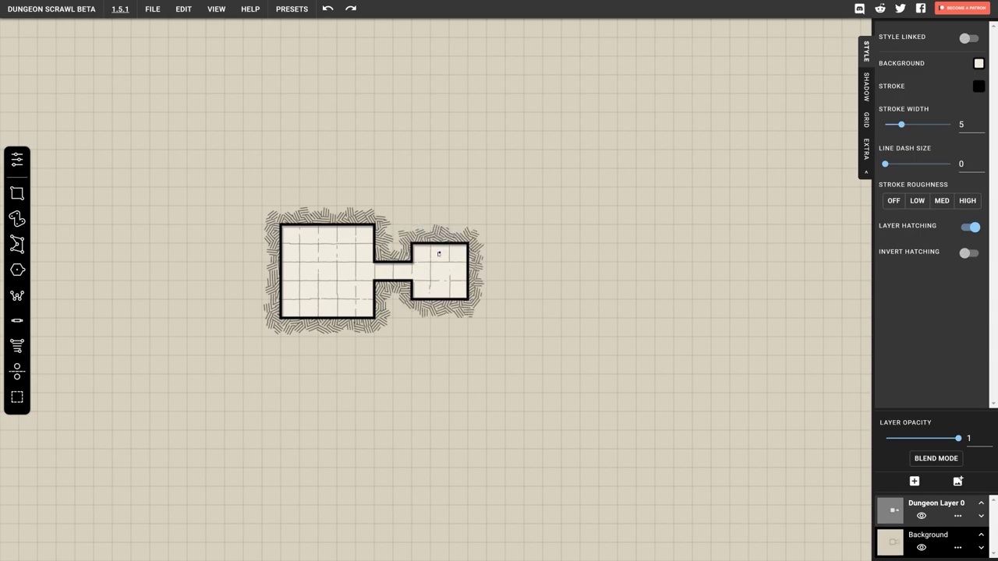
drag(430, 247, 447, 190)
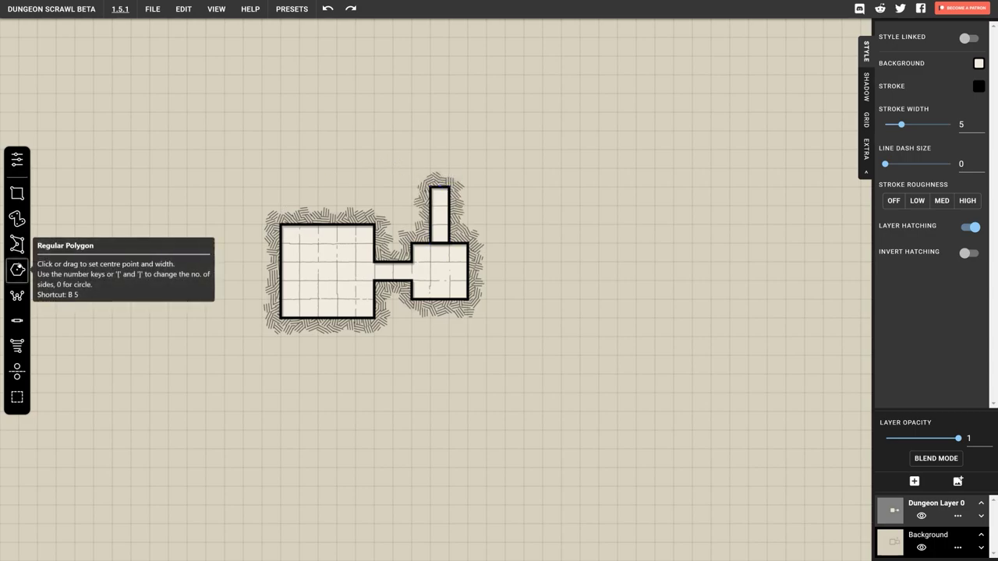
click(18, 244)
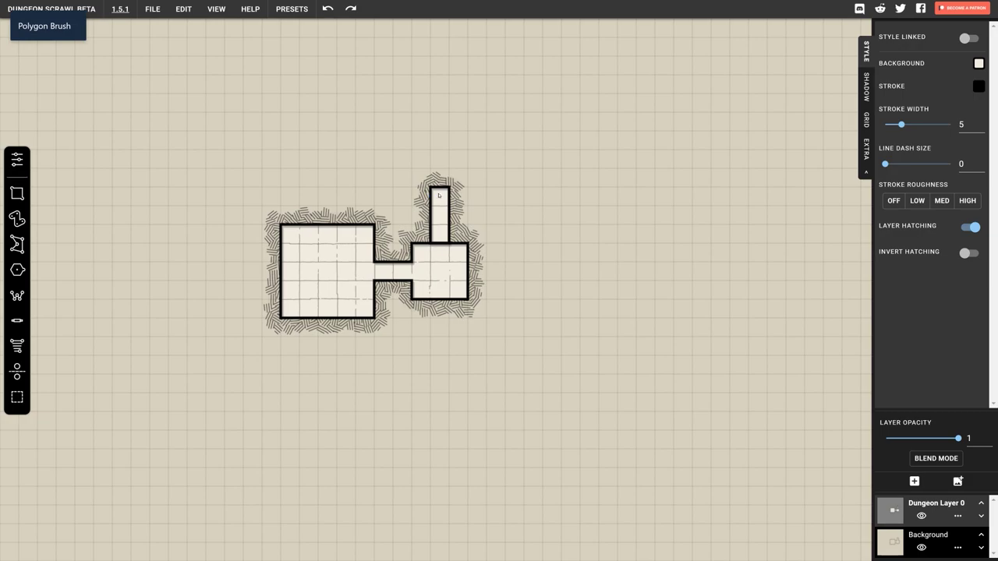
mouse_move(438, 196)
mouse_down()
mouse_move(385, 176)
mouse_move(375, 153)
mouse_move(396, 125)
mouse_move(443, 110)
mouse_move(464, 114)
mouse_move(488, 151)
mouse_move(482, 176)
mouse_move(439, 197)
mouse_up()
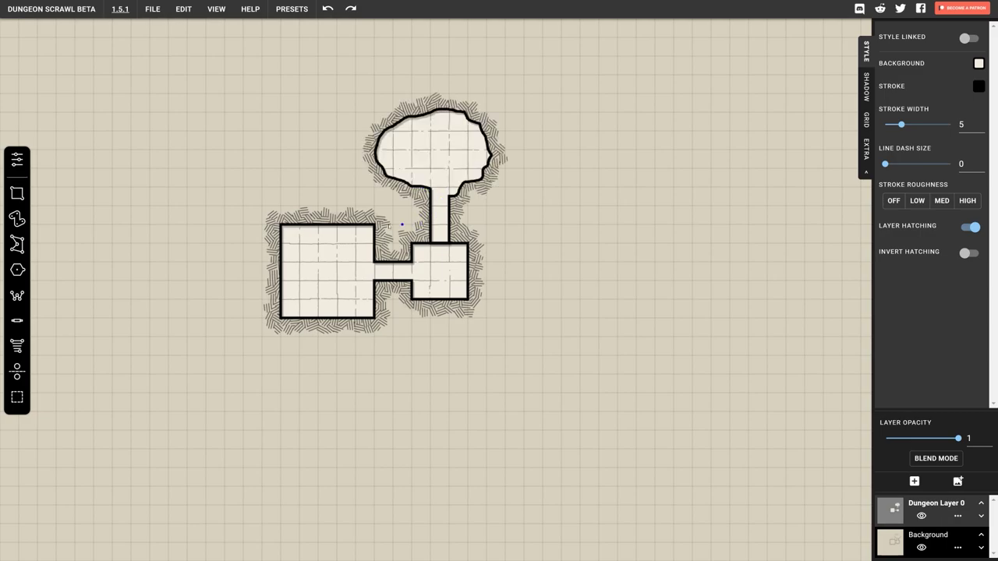
- Brush a winding passage off the cave's upper left and erase around the end of the cave's tail
click(17, 219)
mouse_move(347, 72)
mouse_down()
mouse_move(379, 127)
mouse_move(402, 142)
mouse_up()
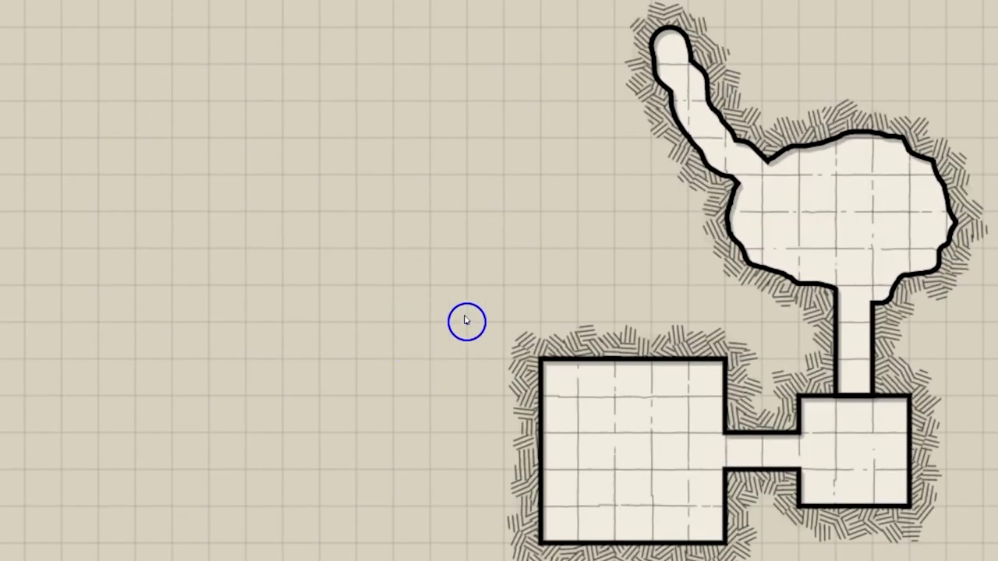
key(e)
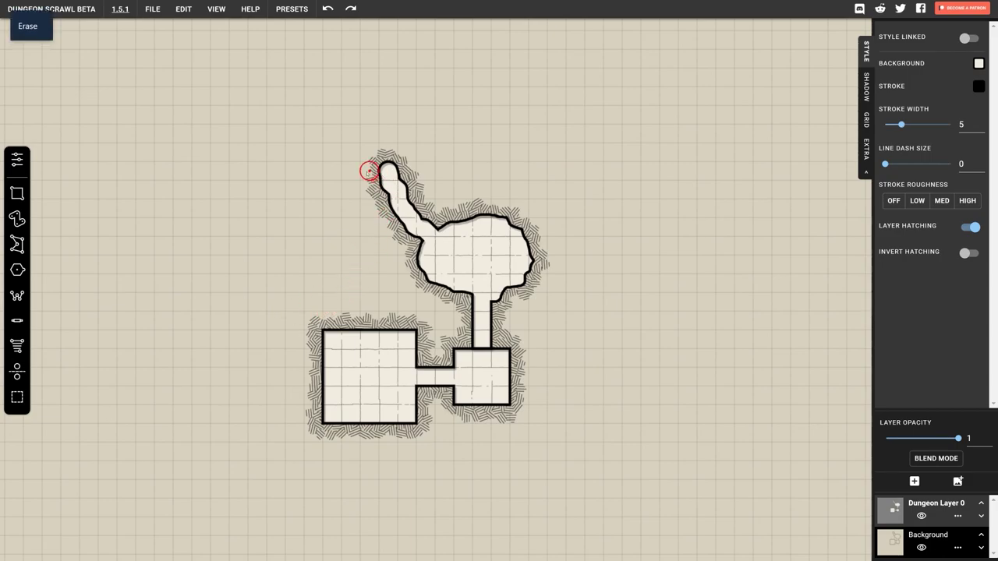
mouse_move(370, 170)
mouse_down()
mouse_move(372, 177)
mouse_move(402, 164)
mouse_up()
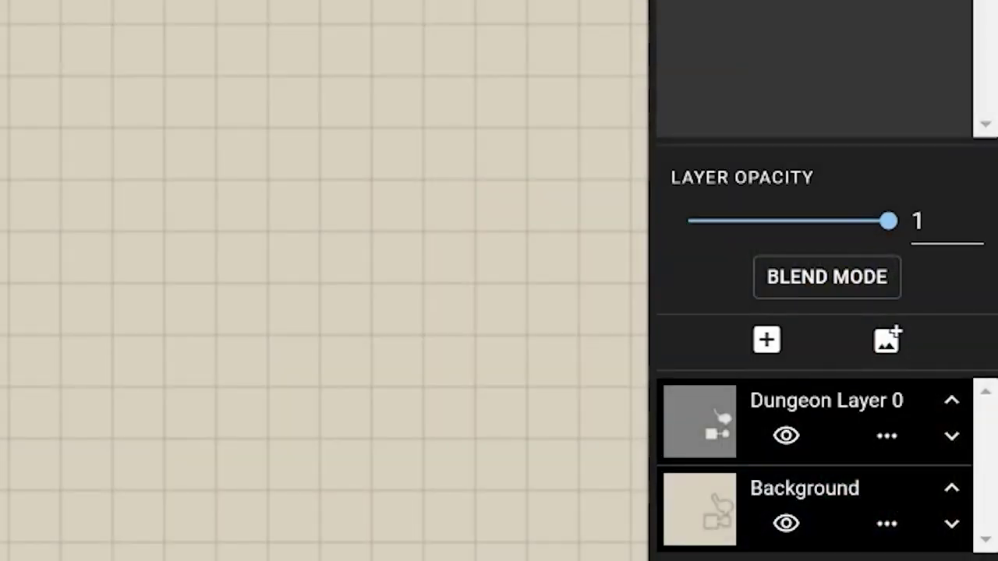
- Add a layer named 'Doors and Stairs' and place a door on the cave wall
click(766, 340)
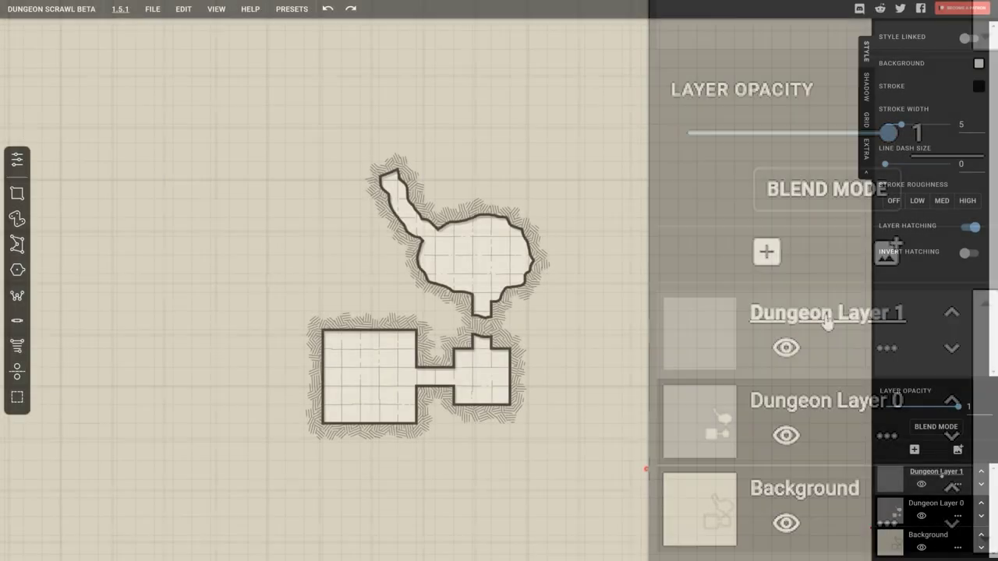
text(Doors and)
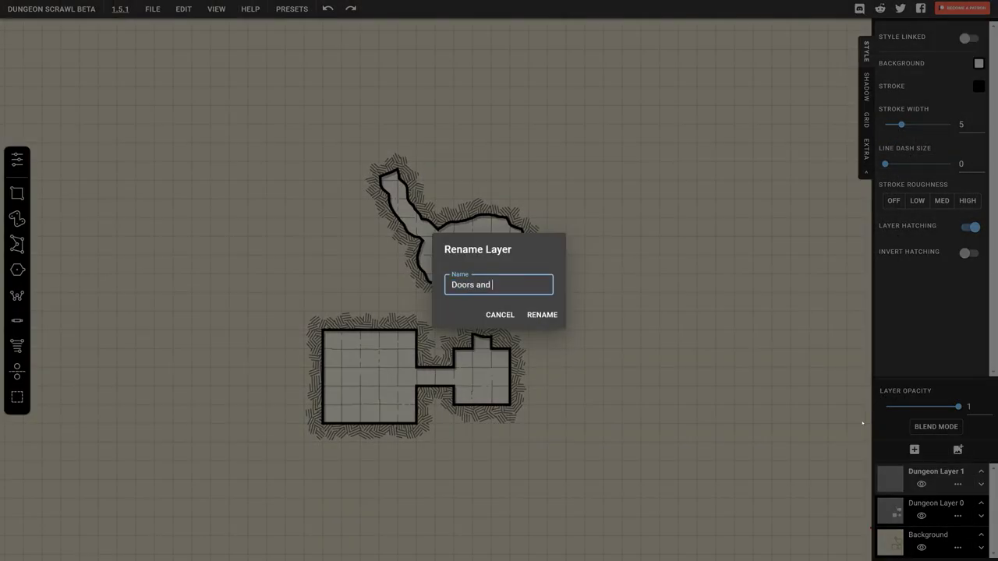
text( Stairs)
key(Return)
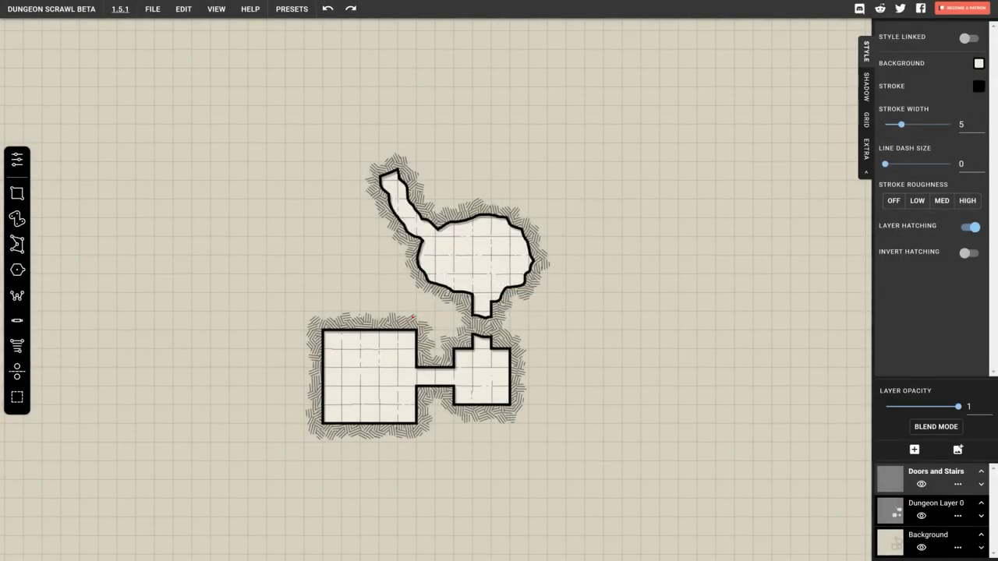
click(15, 319)
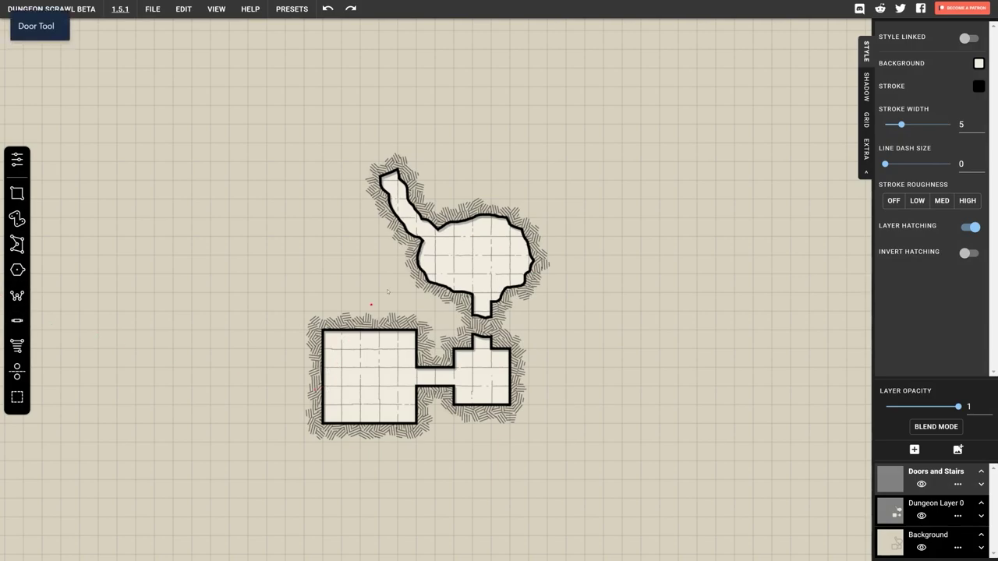
drag(422, 241, 437, 231)
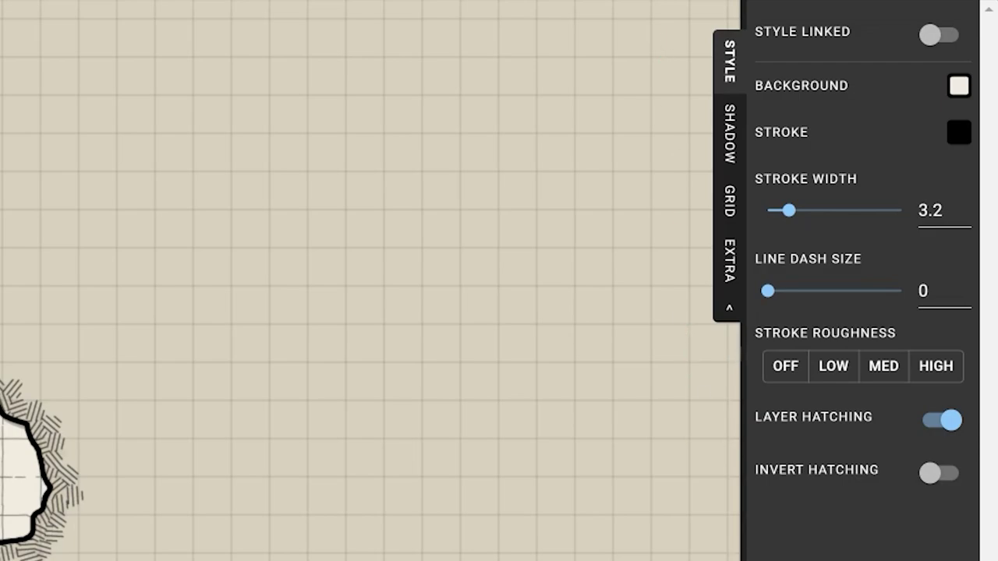
- Set the map background to white (FFFFFF) and toggle the grid off and back on
key(Escape)
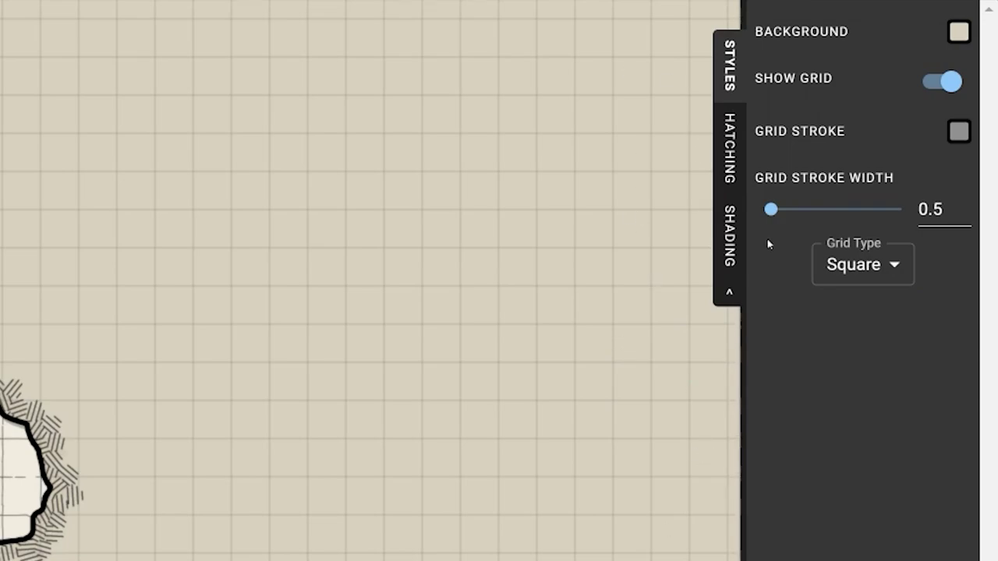
click(960, 32)
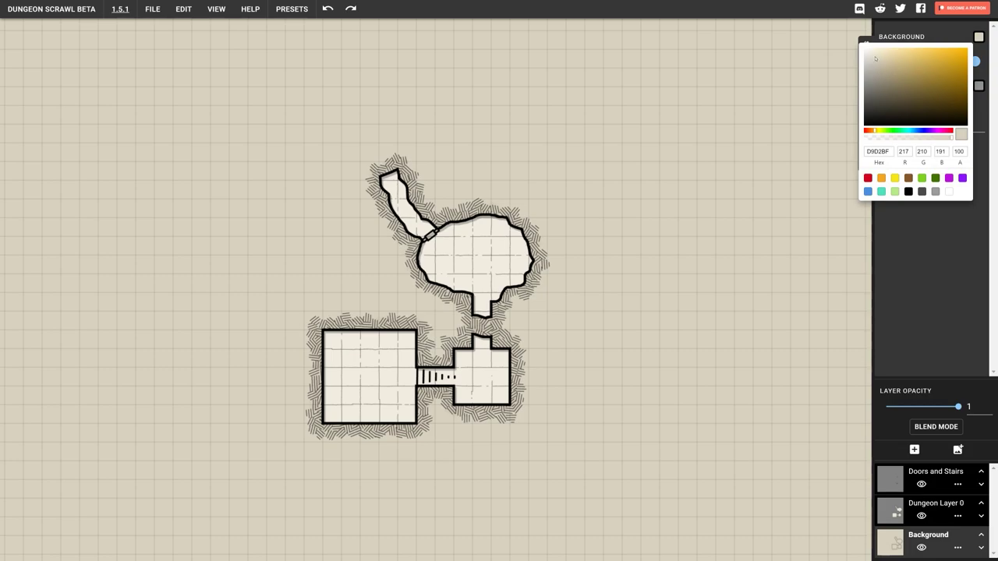
mouse_move(875, 58)
mouse_down()
mouse_move(866, 49)
mouse_move(912, 84)
mouse_move(881, 84)
mouse_move(864, 48)
mouse_up()
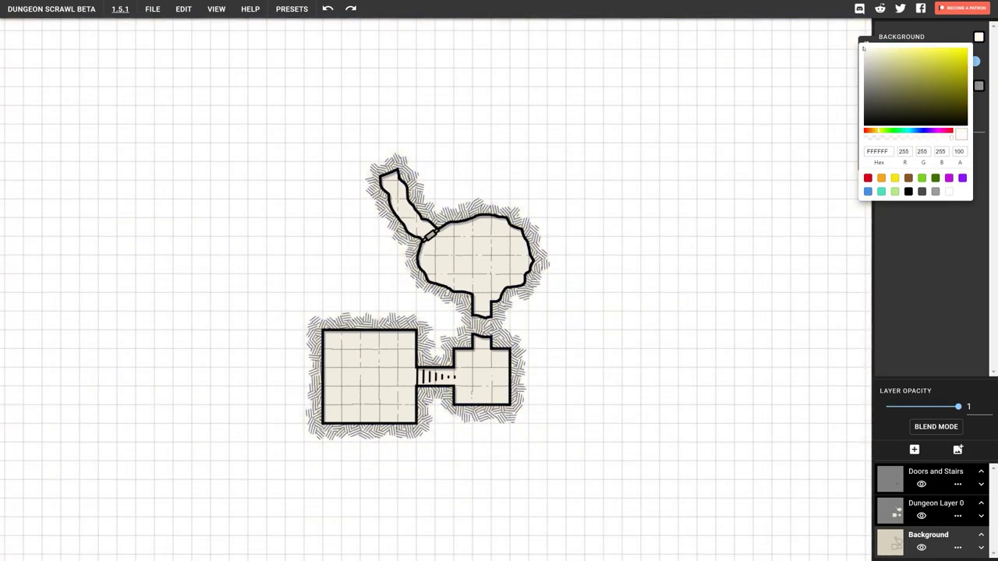
click(979, 38)
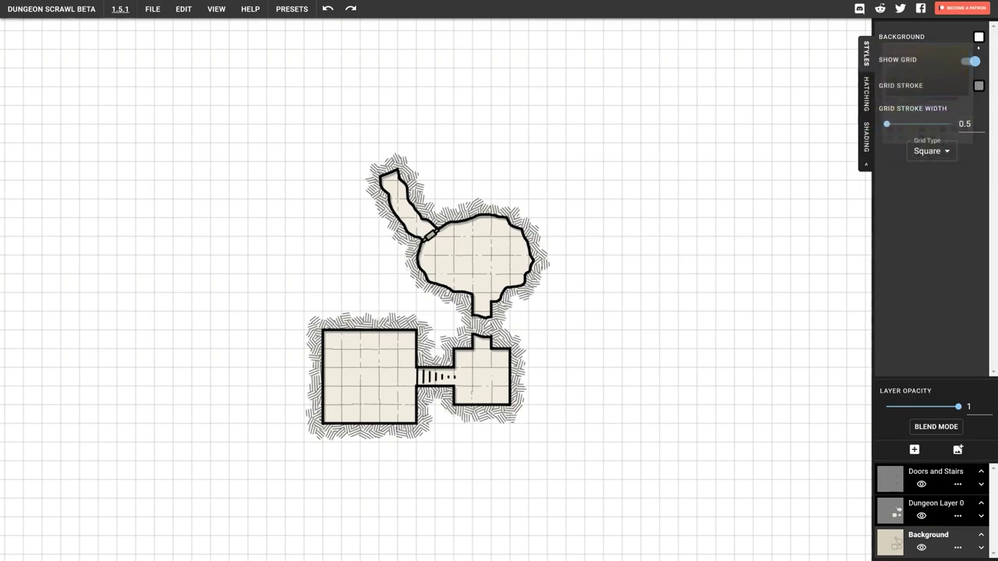
click(972, 61)
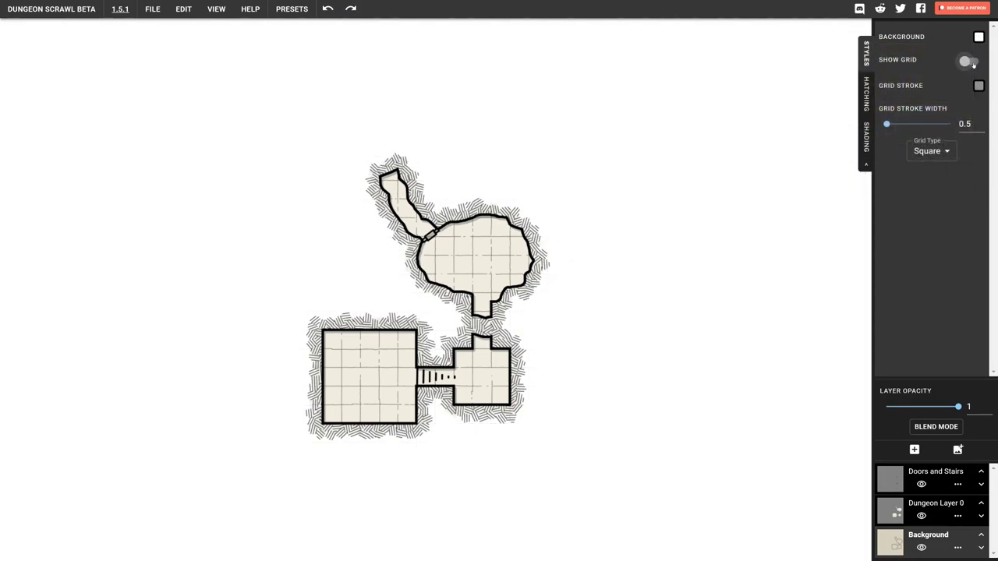
click(971, 62)
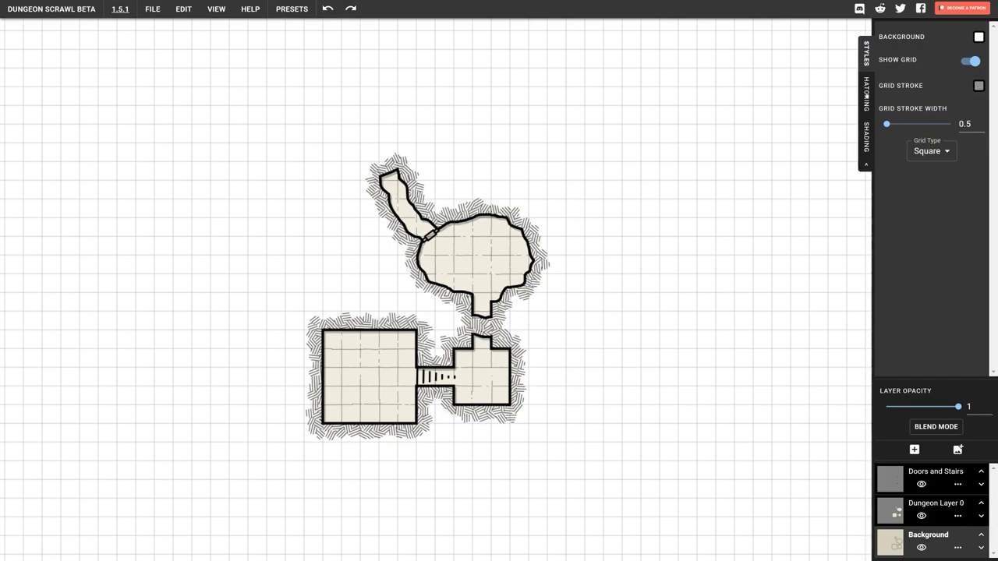
click(866, 95)
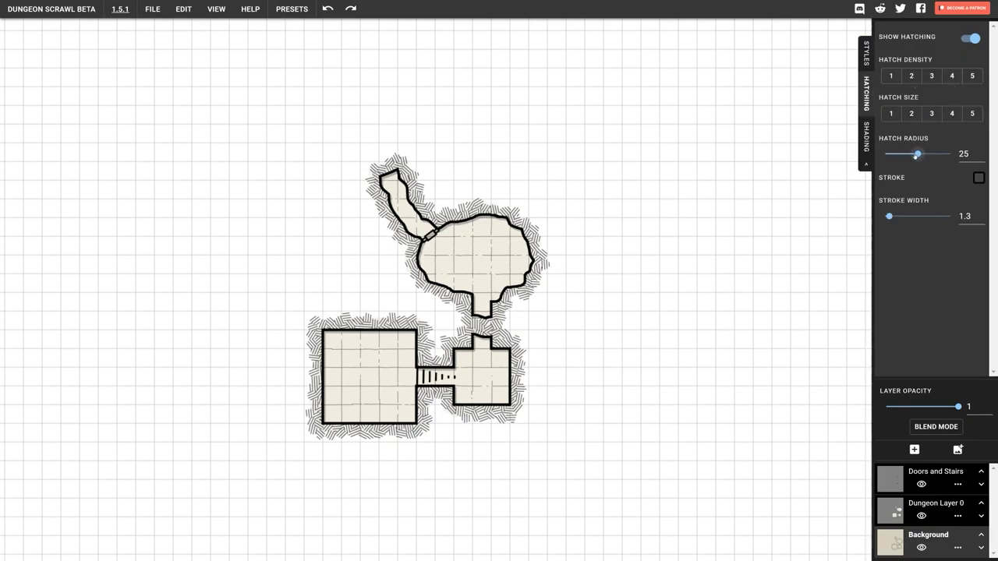
- Set hatch radius to 27, hatch stroke width to 1.2, and hatch size to 3
mouse_move(917, 154)
mouse_down()
mouse_move(931, 155)
mouse_move(921, 155)
mouse_up()
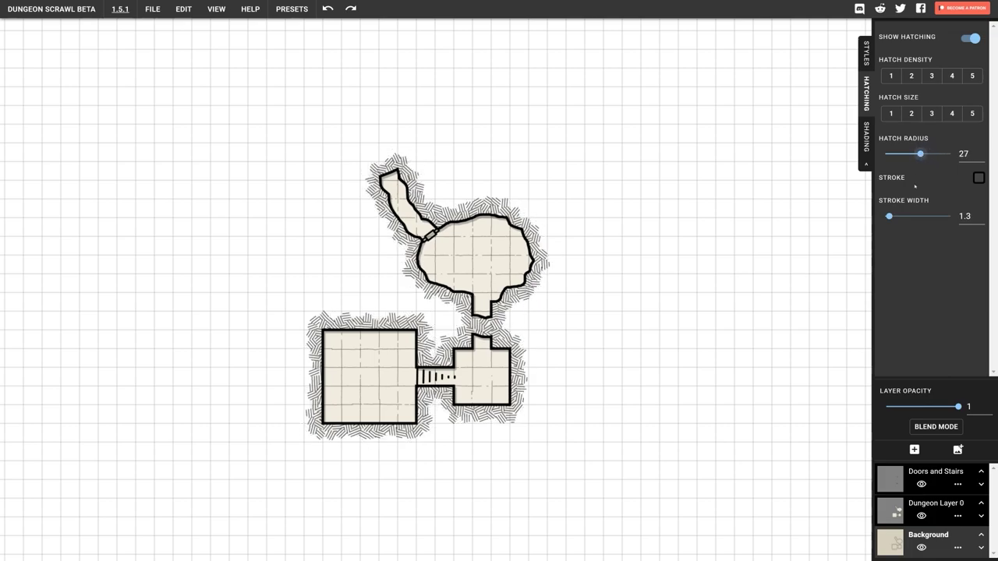
mouse_move(891, 218)
mouse_down()
mouse_move(900, 217)
mouse_move(890, 217)
mouse_up()
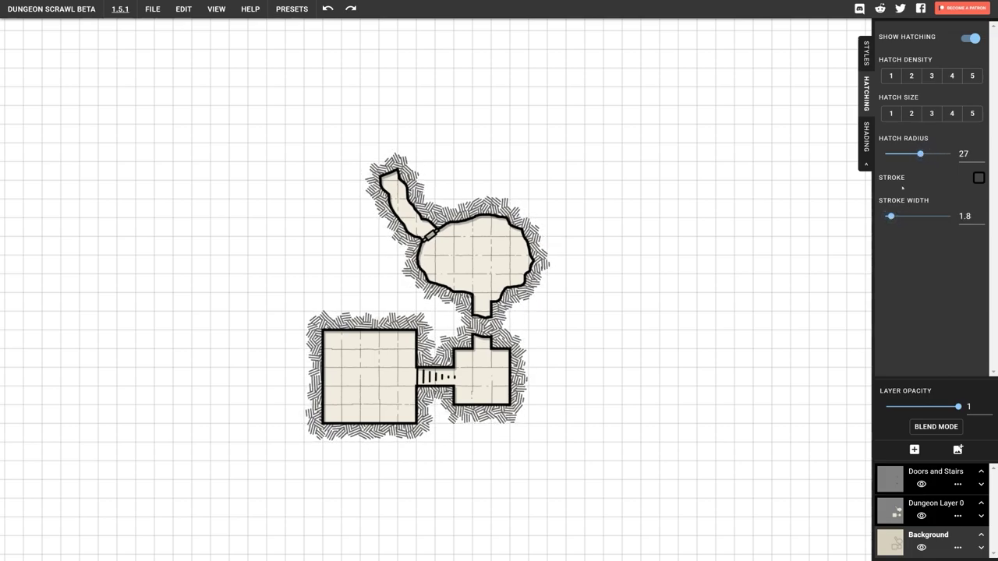
click(892, 114)
click(913, 114)
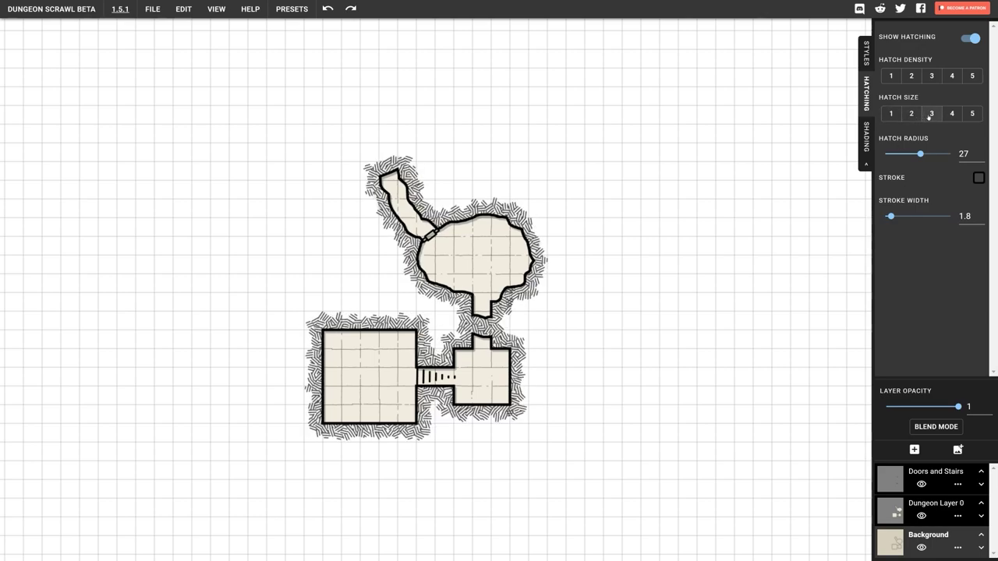
click(932, 114)
drag(893, 218, 889, 217)
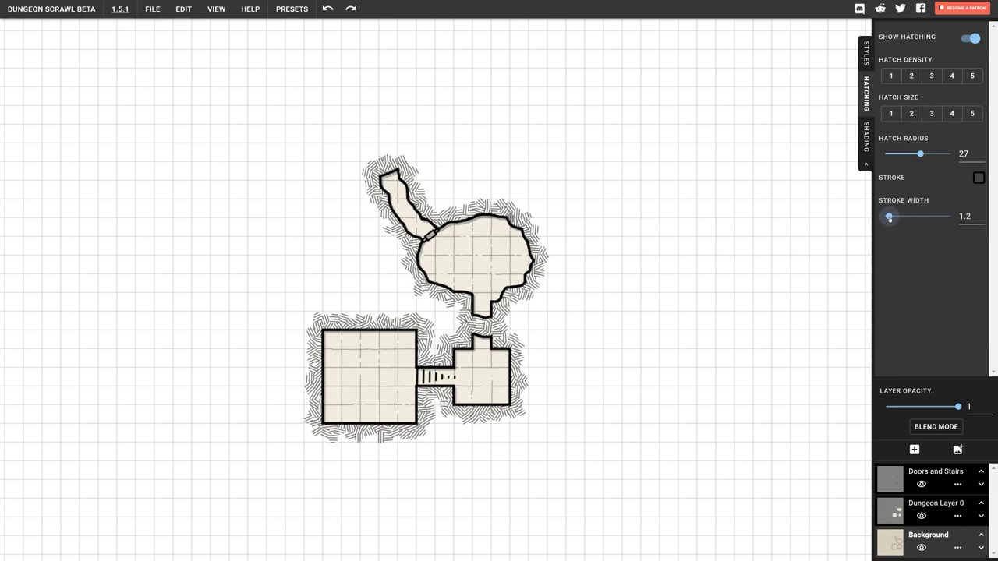
- Raise hatch density to its maximum of 5 and thicken the grid lines to 0.9
click(932, 78)
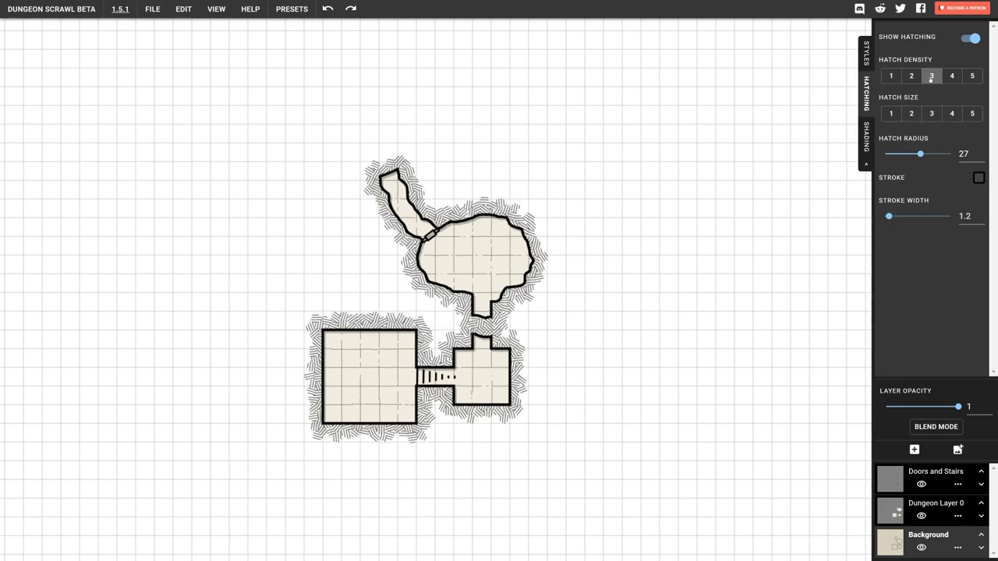
click(953, 80)
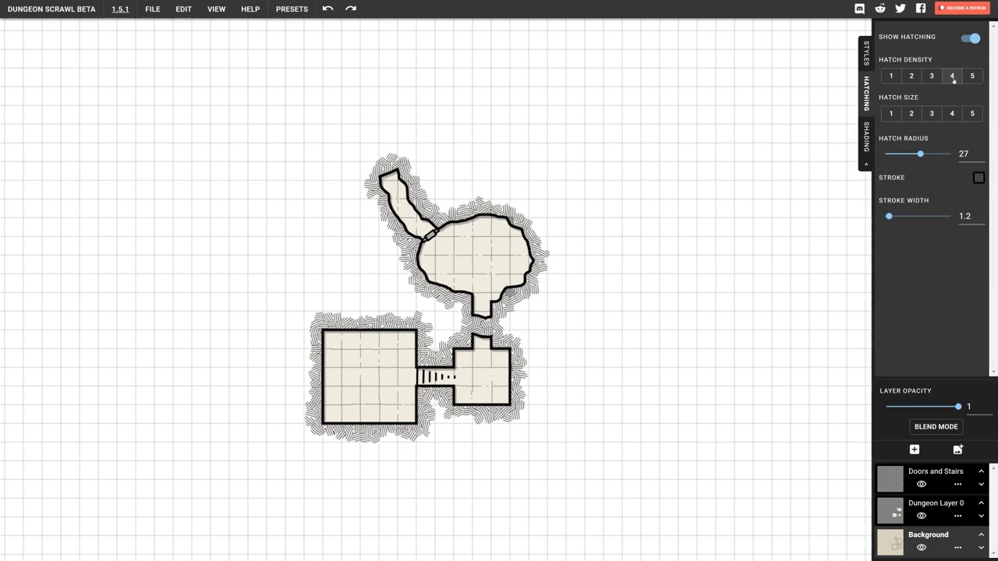
click(971, 78)
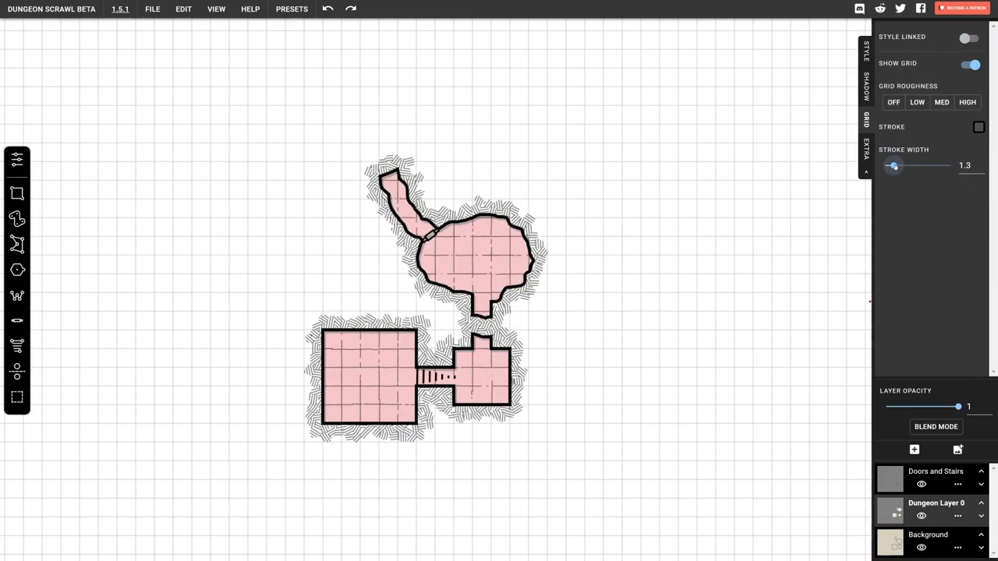
mouse_move(894, 166)
mouse_down()
mouse_move(907, 166)
mouse_move(890, 166)
mouse_up()
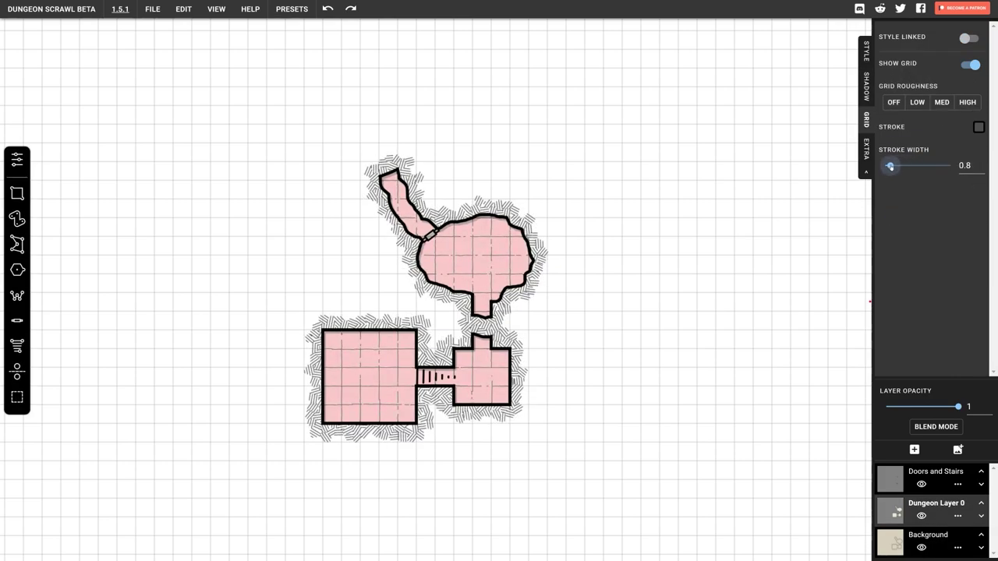
- Raise the grid roughness through LOW and MED to HIGH
click(917, 102)
click(942, 102)
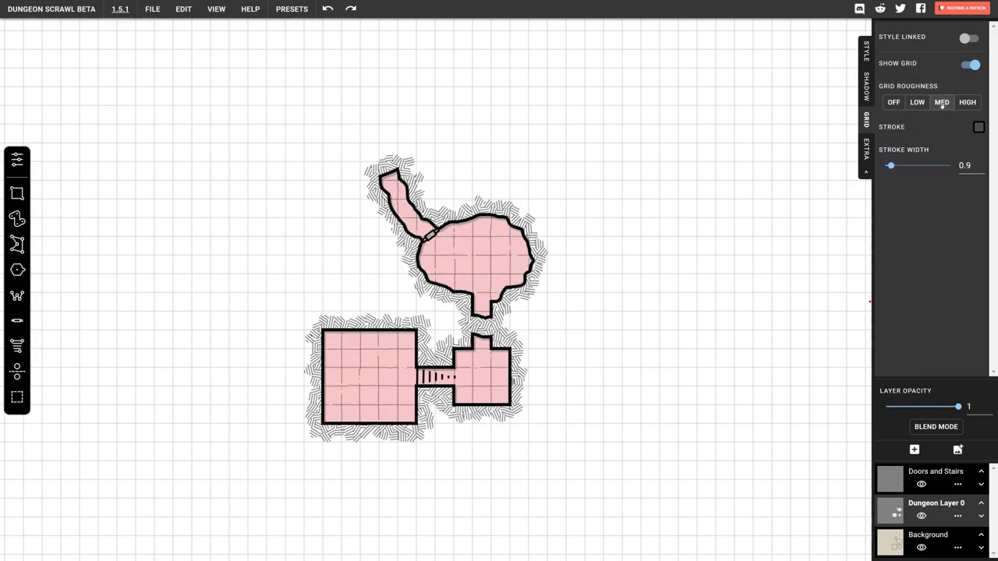
click(966, 104)
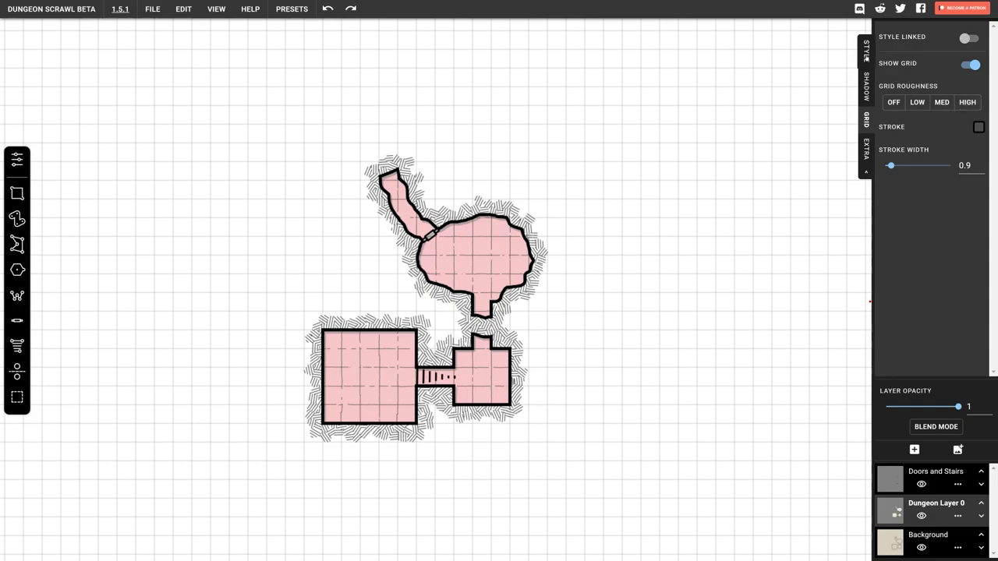
- Set the room outlines' stroke roughness to HIGH on the Style tab
click(867, 57)
click(917, 201)
click(942, 200)
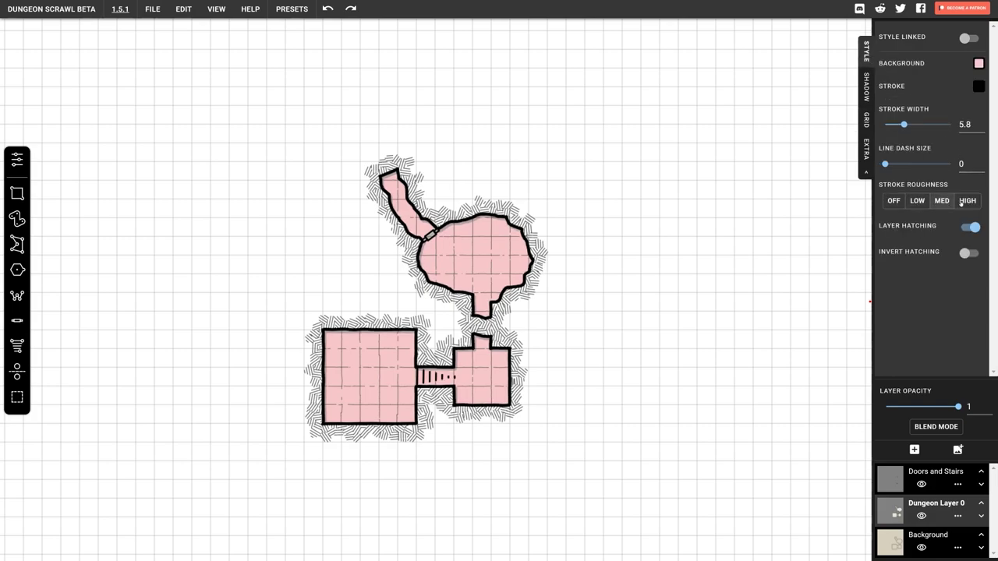
click(966, 200)
click(942, 200)
click(964, 201)
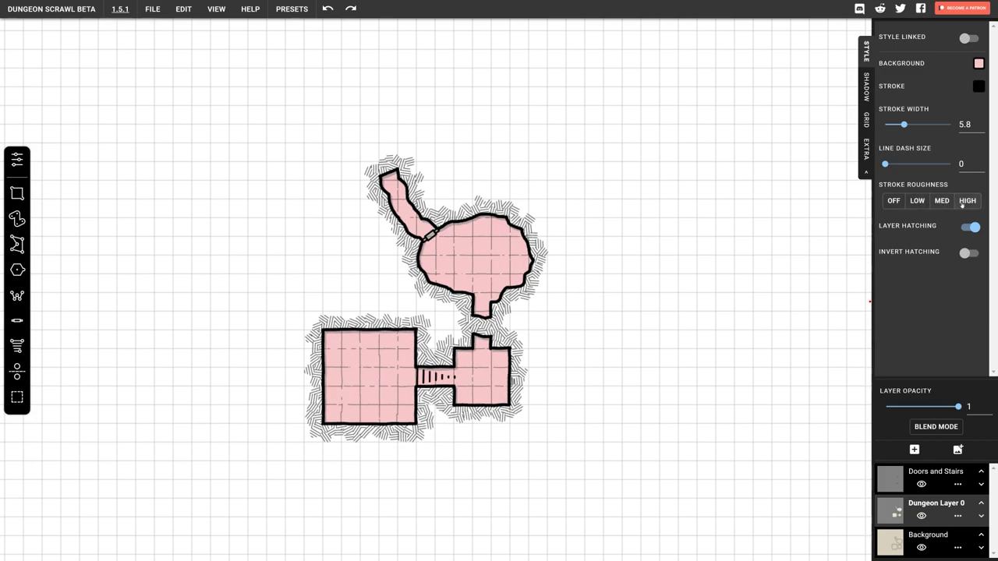
click(963, 203)
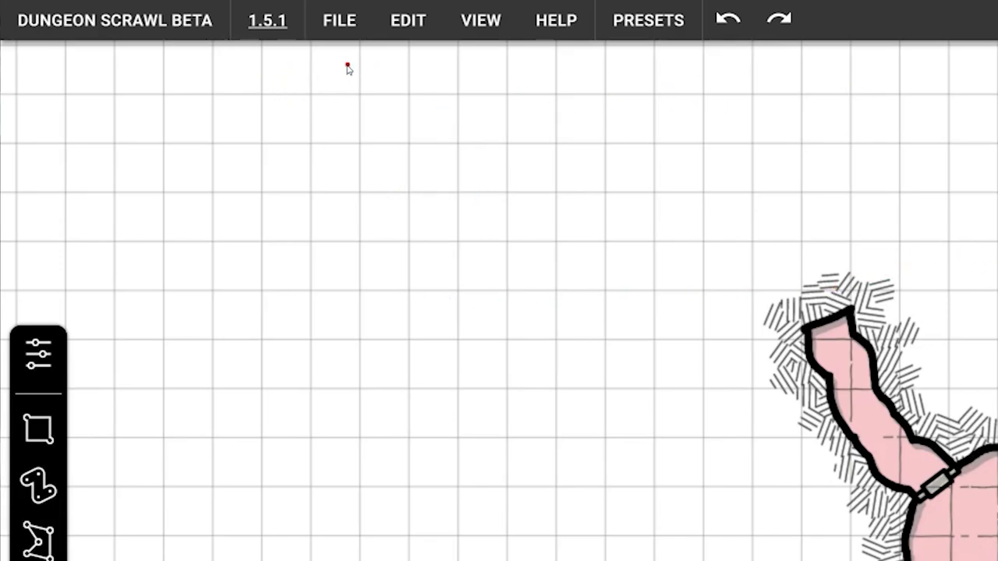
- Preview the map with the editing interface hidden, then restore the interface
click(336, 26)
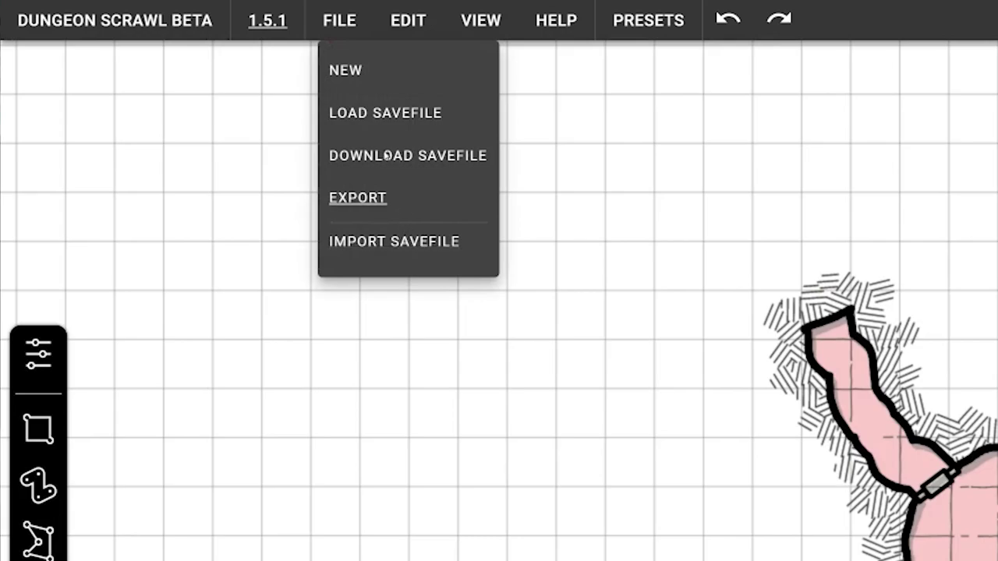
click(349, 25)
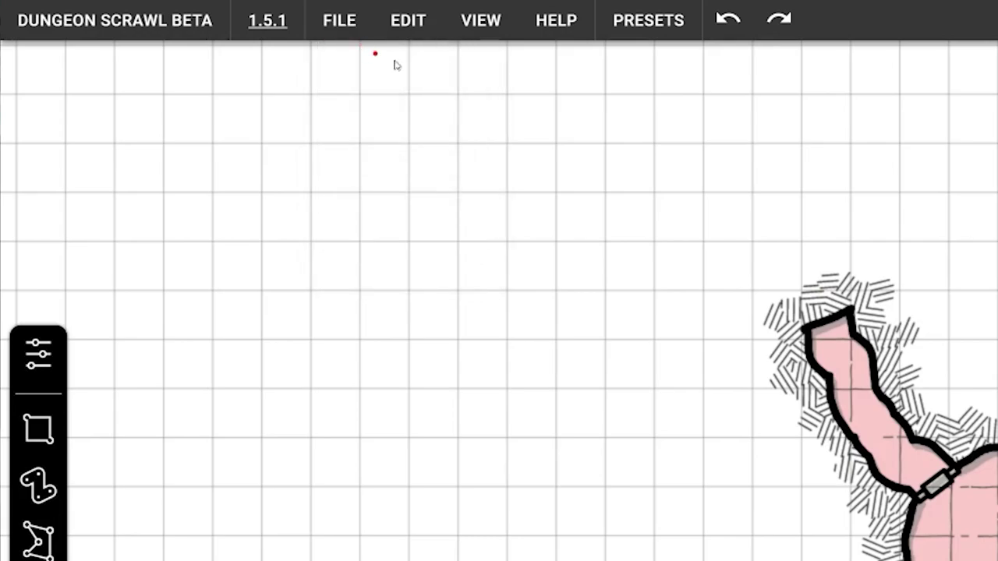
click(482, 28)
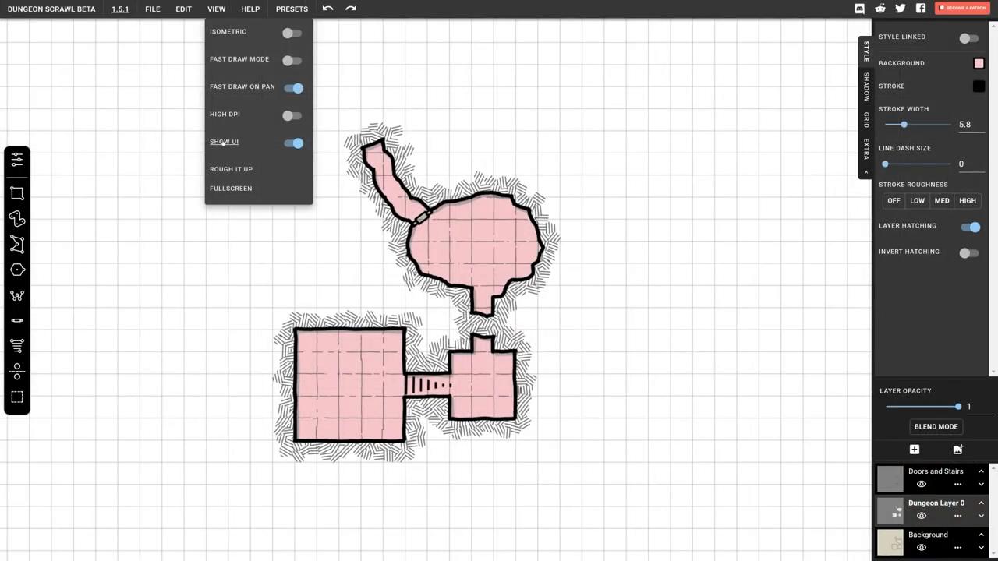
click(295, 143)
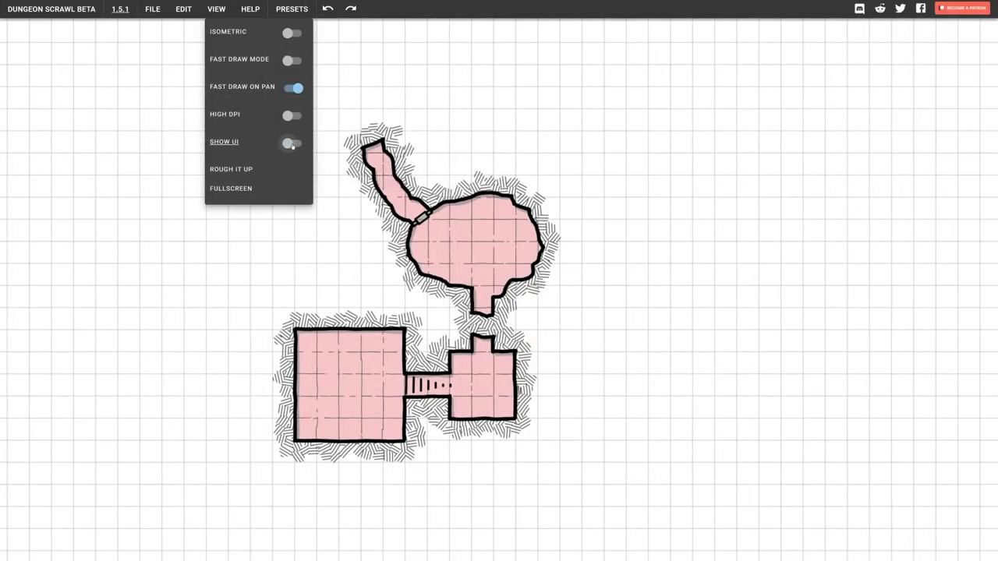
click(291, 144)
- Re-randomise roughness with Rough It Up, switch to isometric view, and turn off the drop shadow
click(251, 170)
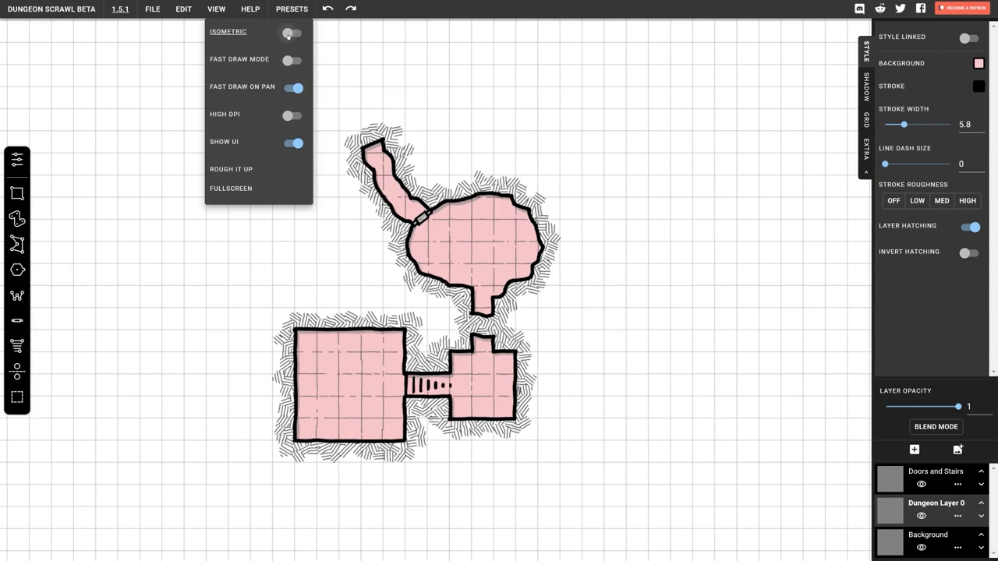
click(288, 33)
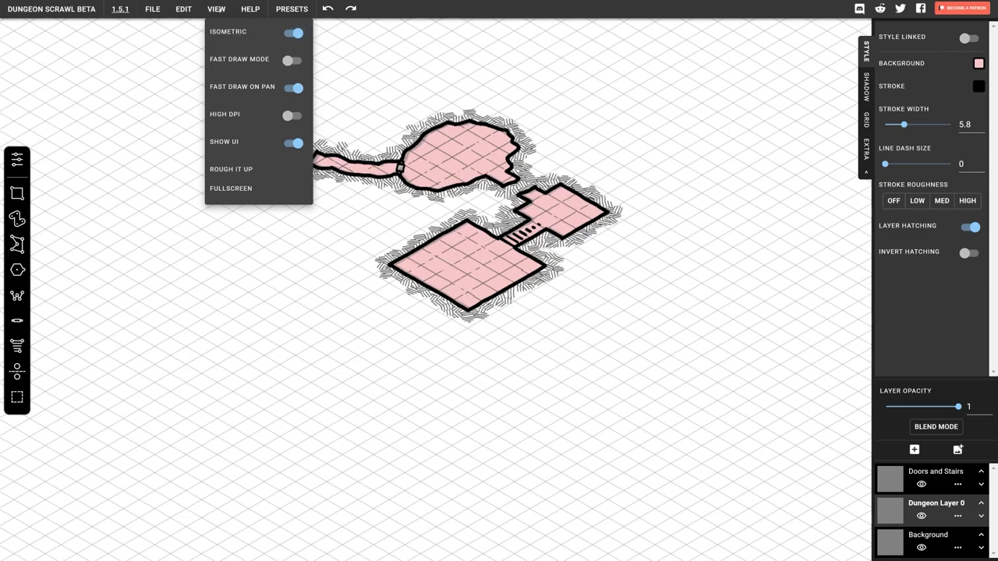
scroll(387, 123, up, 5)
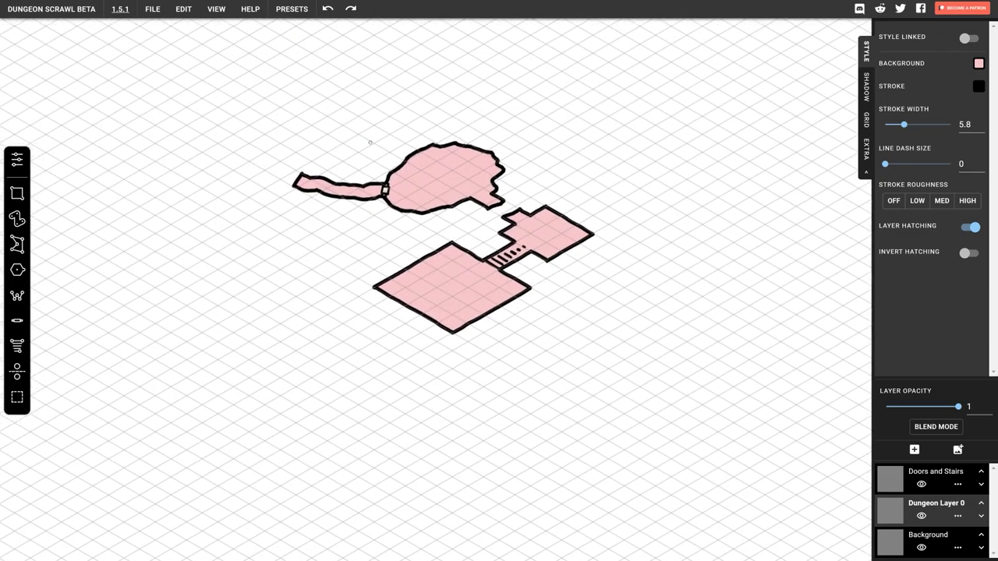
scroll(393, 196, up, 5)
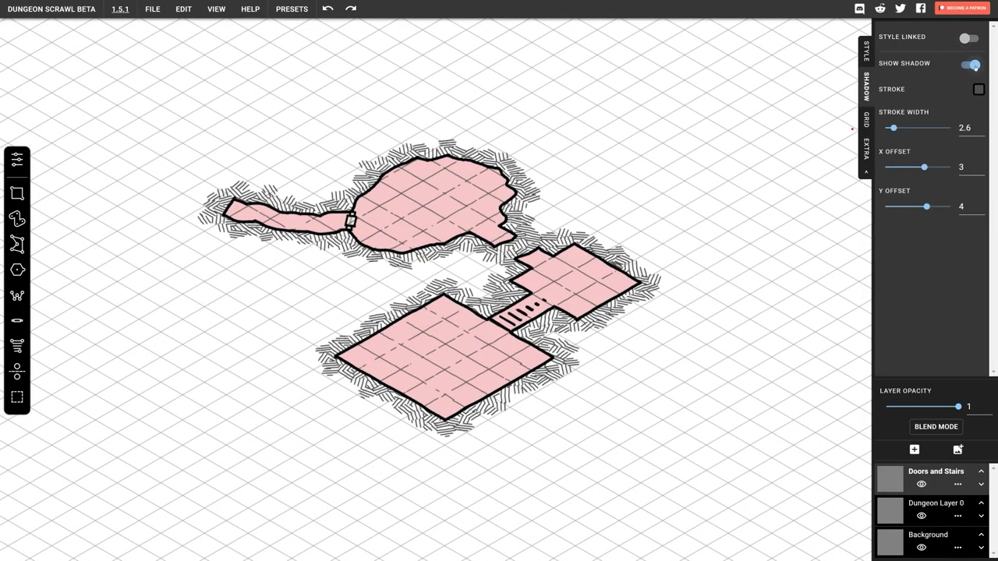
click(974, 65)
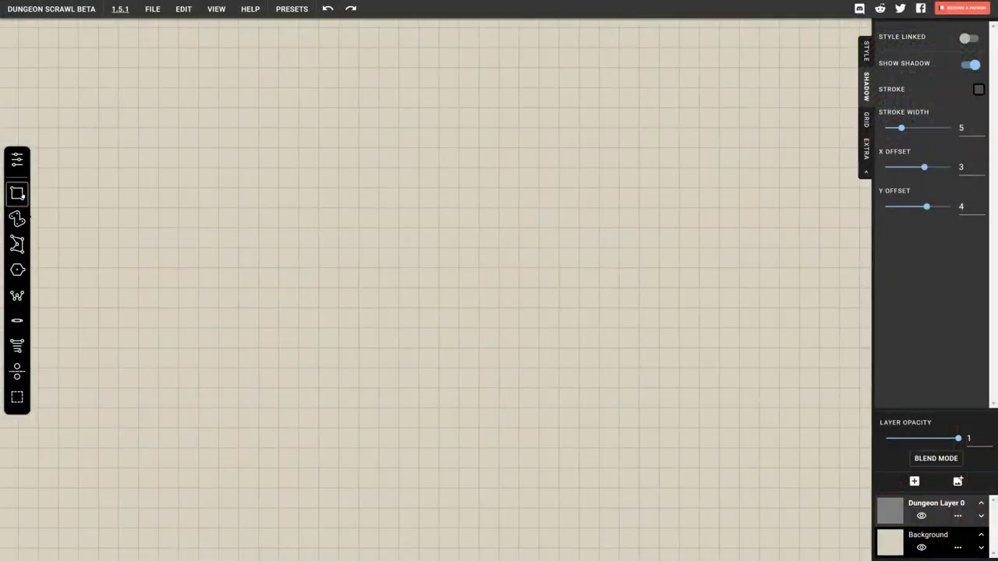
- Outline three freehand cave chambers: one at the bottom, one further left, and a large upper-left one
click(17, 245)
mouse_move(402, 315)
mouse_down()
mouse_move(326, 343)
mouse_move(298, 404)
mouse_move(337, 462)
mouse_move(374, 473)
mouse_move(416, 512)
mouse_move(474, 485)
mouse_move(526, 382)
mouse_move(485, 326)
mouse_move(436, 309)
mouse_move(366, 311)
mouse_move(355, 335)
mouse_up()
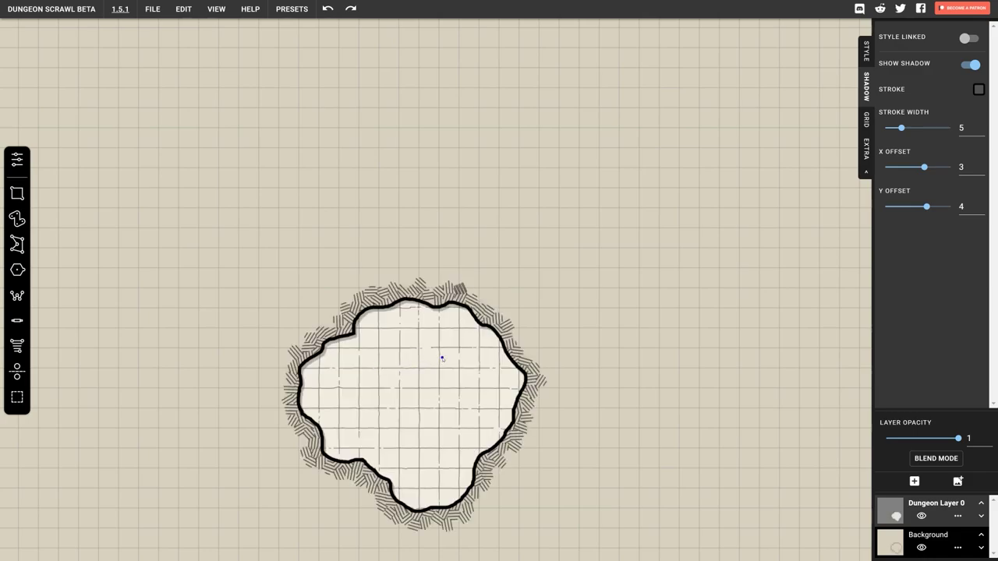
scroll(442, 358, down, 2)
mouse_move(319, 245)
mouse_down()
mouse_move(301, 325)
mouse_move(261, 314)
mouse_move(256, 277)
mouse_move(290, 252)
mouse_move(332, 268)
mouse_move(332, 310)
mouse_move(298, 306)
mouse_move(350, 322)
mouse_move(373, 276)
mouse_move(329, 266)
mouse_move(316, 287)
mouse_up()
mouse_move(204, 214)
mouse_down()
mouse_move(248, 221)
mouse_move(263, 172)
mouse_move(298, 131)
mouse_move(362, 143)
mouse_move(381, 91)
mouse_move(326, 66)
mouse_move(224, 89)
mouse_up()
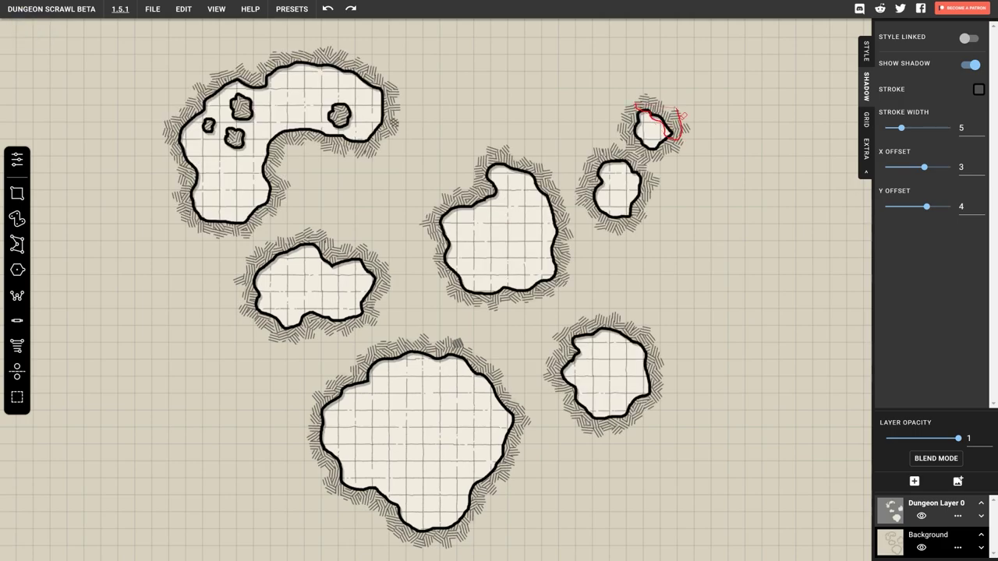
- Brush a corridor joining the two small caves and add new caves on the right and lower right
key(e)
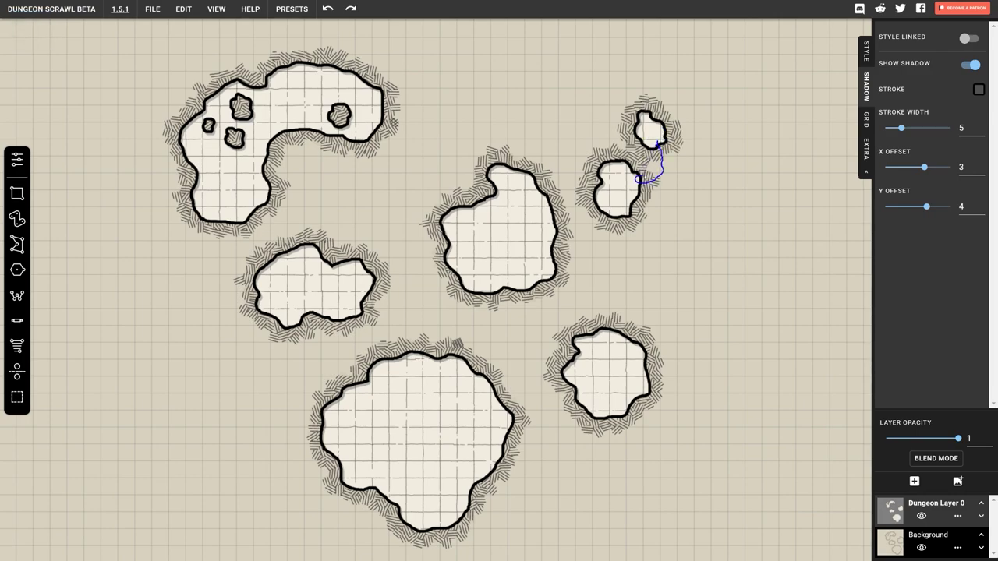
drag(638, 178, 641, 177)
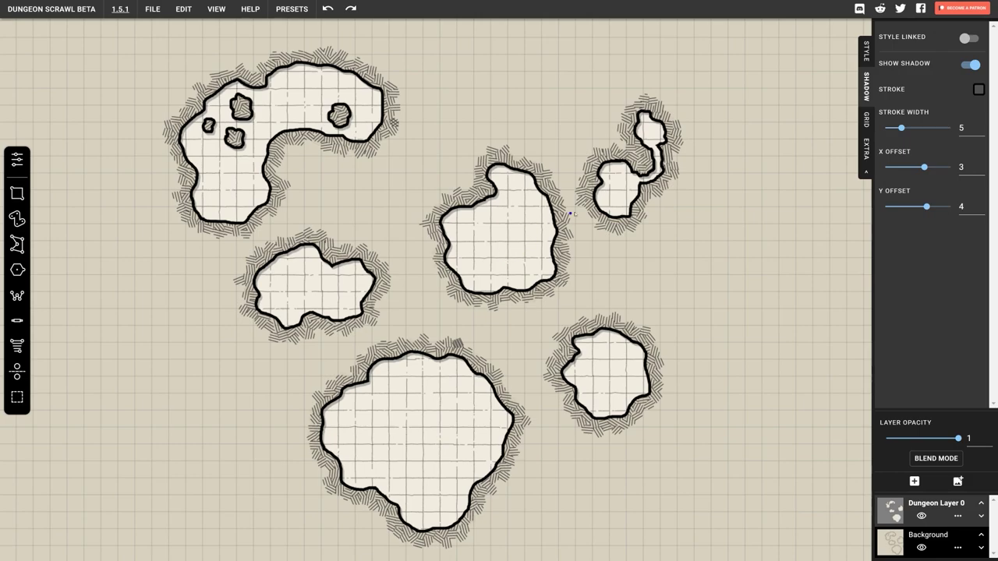
mouse_move(665, 221)
mouse_down()
mouse_move(592, 272)
mouse_move(671, 313)
mouse_move(711, 279)
mouse_move(686, 223)
mouse_move(688, 239)
mouse_up()
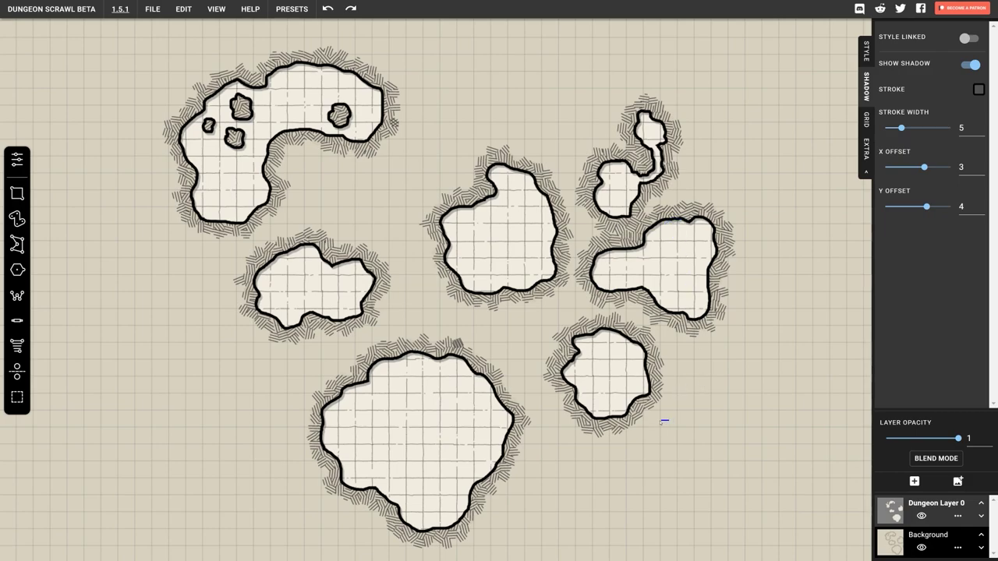
mouse_move(665, 421)
mouse_down()
mouse_move(703, 445)
mouse_move(663, 412)
mouse_up()
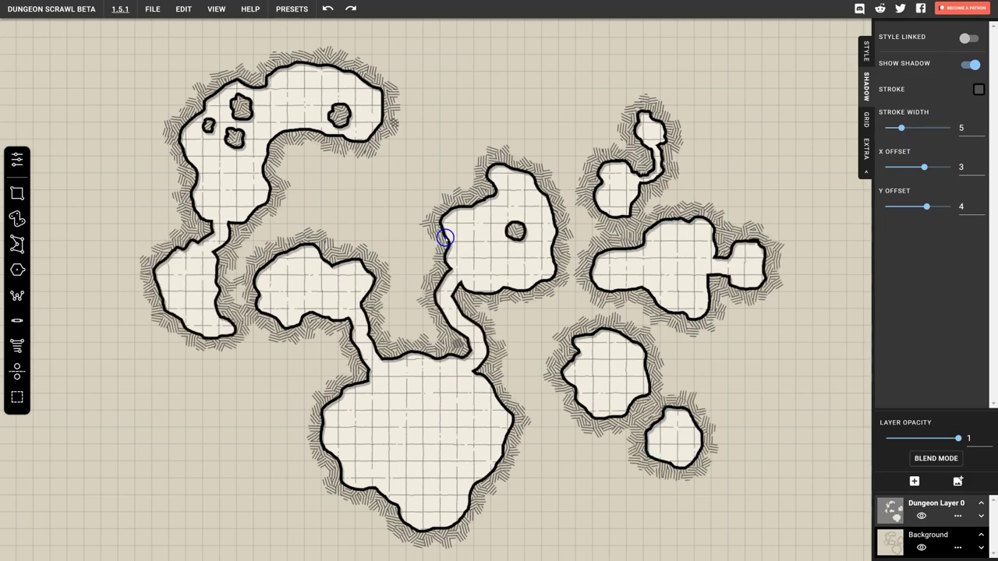
- Carve passages linking the upper-left, middle and right caves, and cut a rock island into the lower-right cave
mouse_move(245, 196)
mouse_down()
mouse_move(290, 264)
mouse_move(347, 234)
mouse_move(372, 205)
mouse_move(408, 216)
mouse_move(430, 255)
mouse_move(462, 265)
mouse_up()
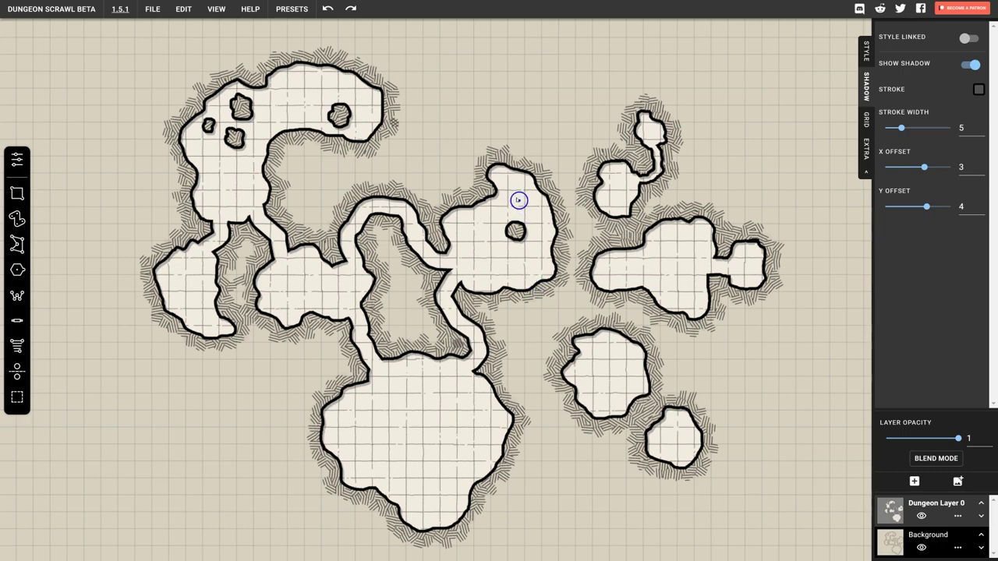
mouse_move(530, 180)
mouse_down()
mouse_move(607, 171)
mouse_move(577, 259)
mouse_move(579, 348)
mouse_up()
drag(580, 267, 612, 270)
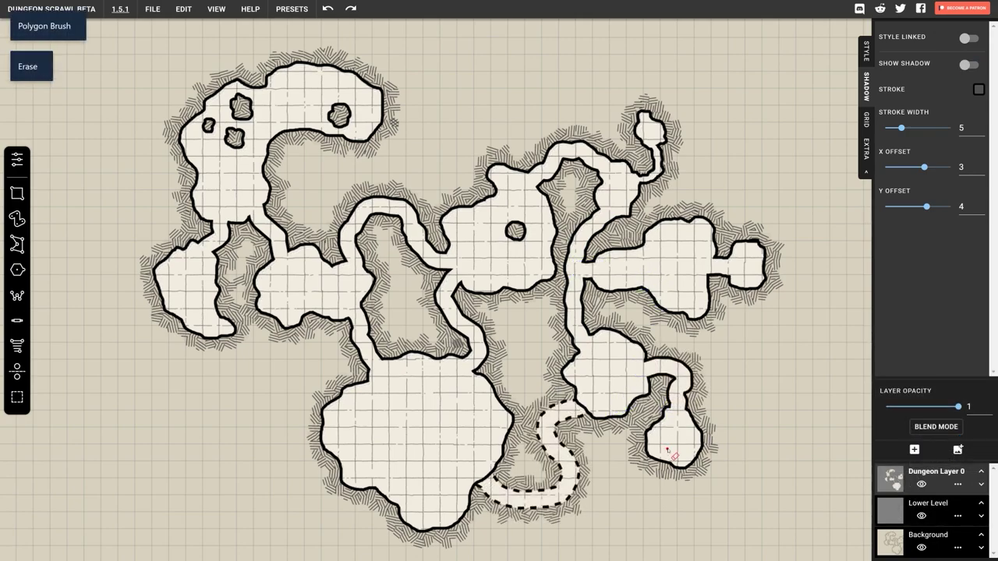
mouse_move(671, 455)
mouse_down()
mouse_move(662, 455)
mouse_move(685, 465)
mouse_move(681, 443)
mouse_move(669, 459)
mouse_up()
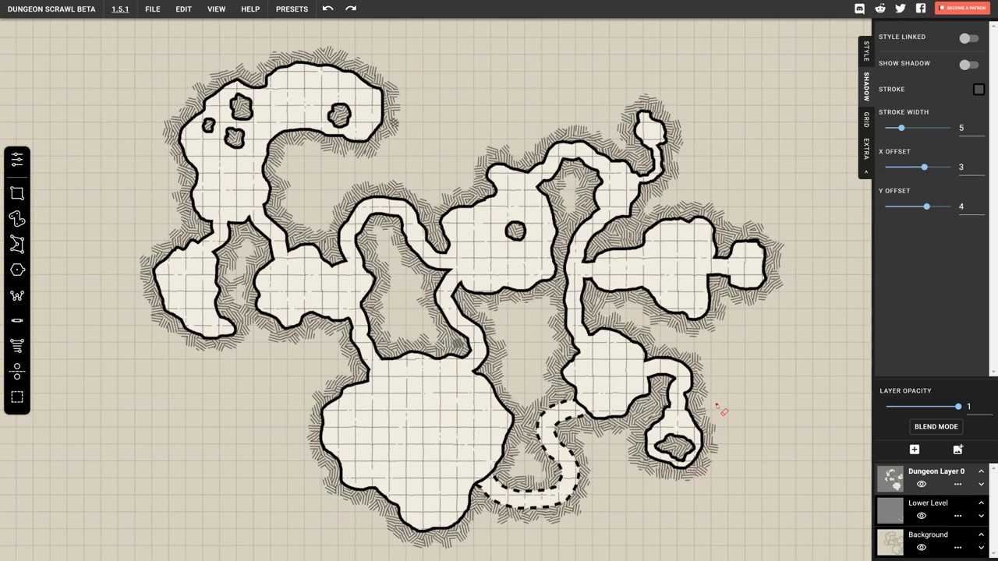
- Undo a stray erase, run a passage off the top of the map, and add a Lava layer
mouse_move(421, 253)
mouse_down()
mouse_move(434, 290)
mouse_move(453, 288)
mouse_move(423, 253)
mouse_move(431, 253)
mouse_move(430, 289)
mouse_move(460, 271)
mouse_move(423, 254)
mouse_up()
key(ctrl+z)
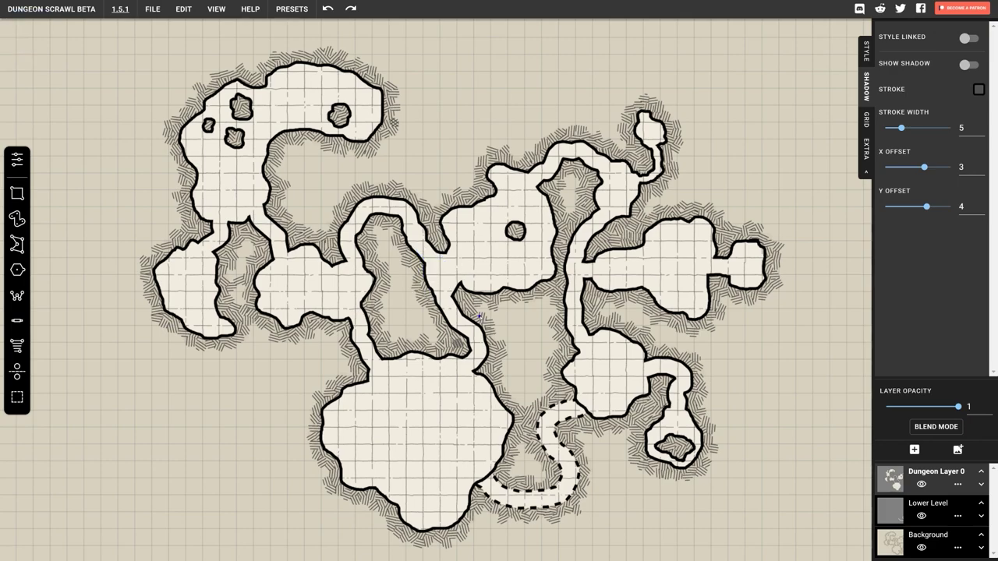
click(17, 220)
mouse_move(373, 109)
mouse_down()
mouse_move(394, 110)
mouse_move(444, 79)
mouse_move(430, 18)
mouse_up()
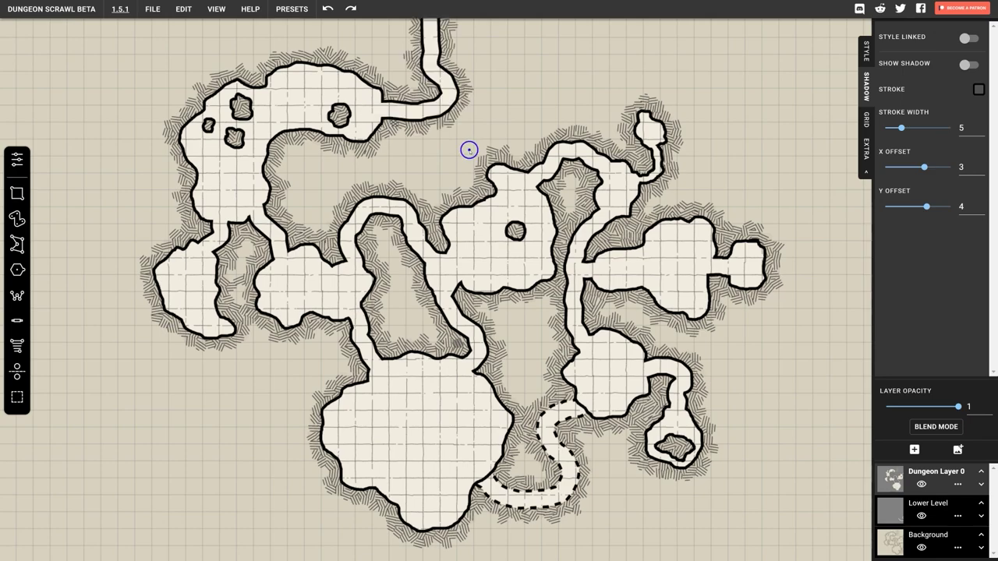
click(914, 450)
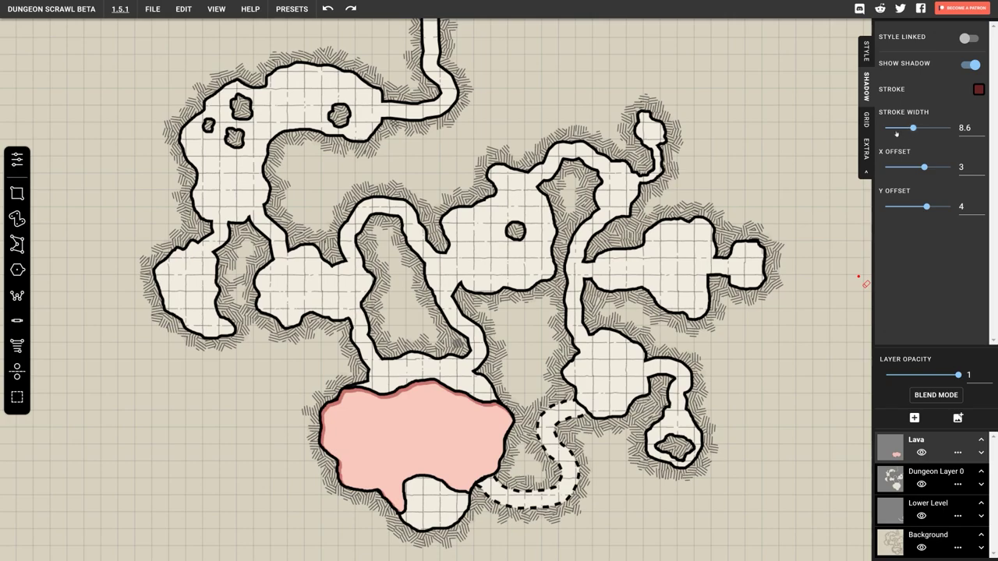
click(936, 472)
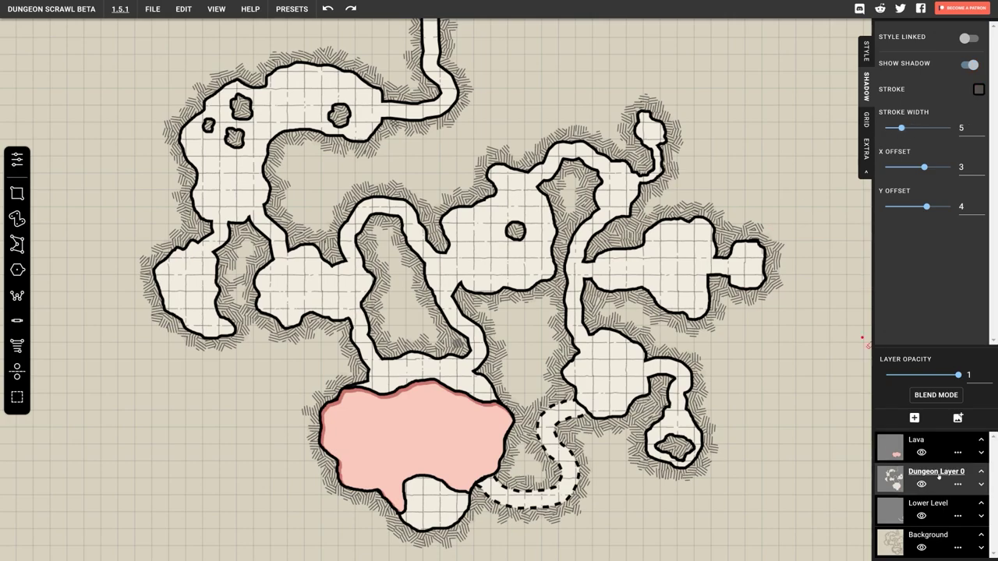
- Make the canvas Background layer white and turn off its grid
click(928, 535)
click(979, 37)
drag(876, 60, 870, 53)
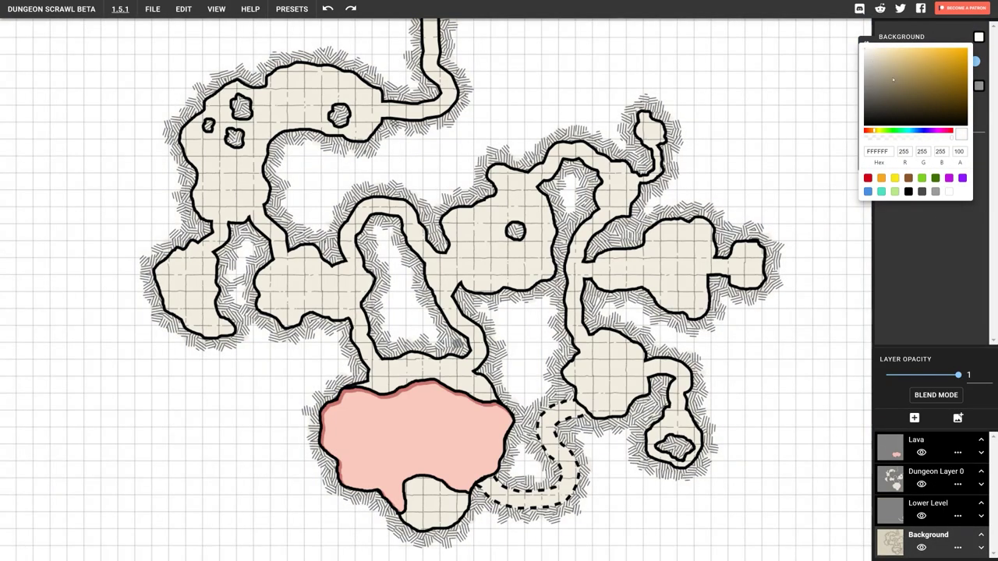
click(979, 36)
click(968, 61)
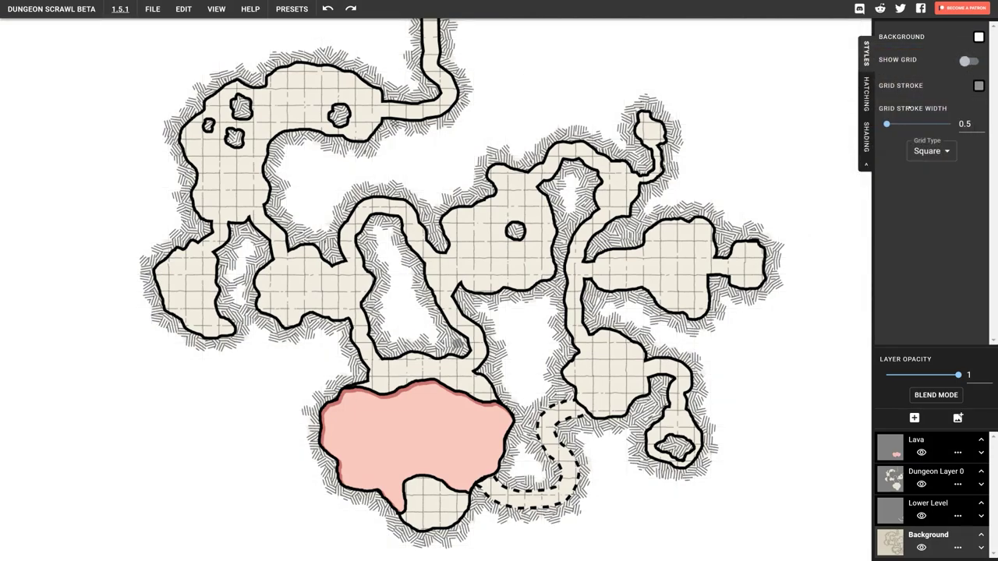
- Lighten Dungeon Layer 0's floor to FCF3E5 and set its grid stroke width to 0.5
click(951, 478)
click(978, 63)
drag(924, 158, 869, 159)
click(969, 148)
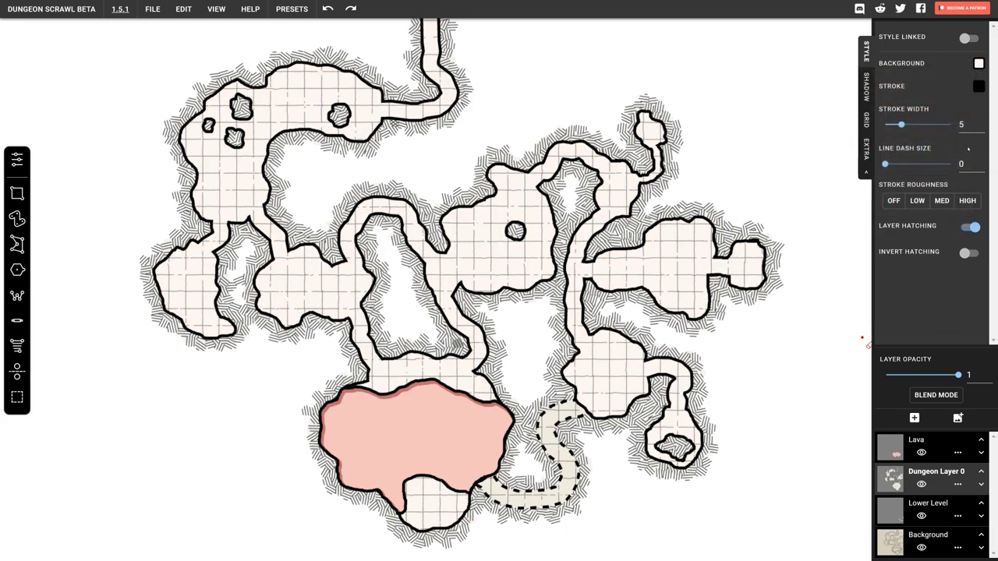
click(866, 121)
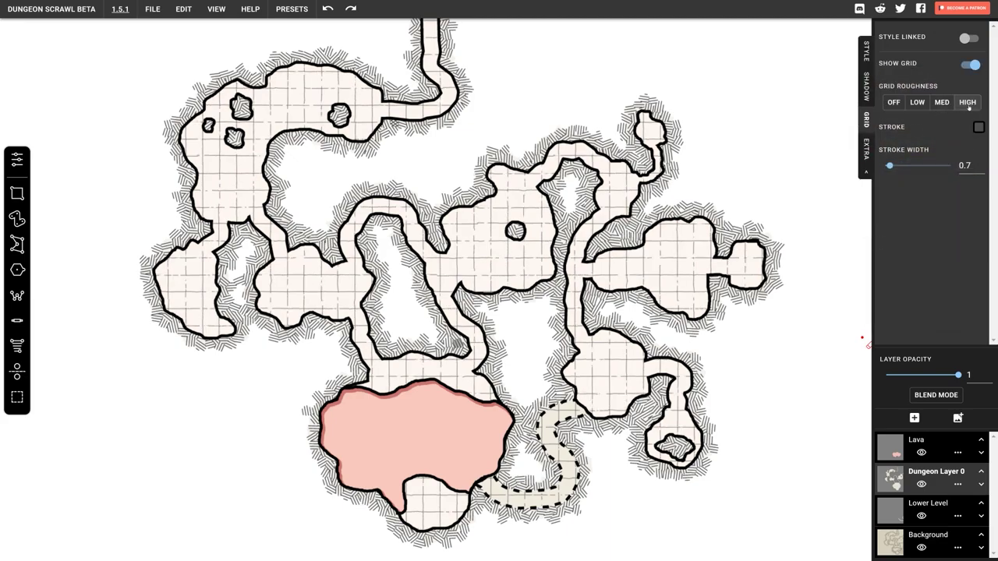
drag(889, 168, 886, 167)
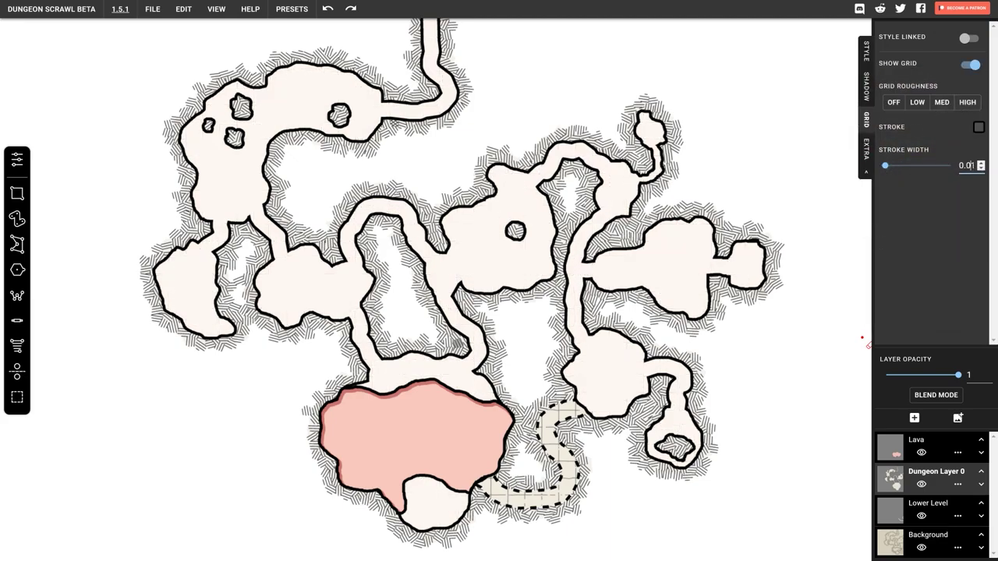
text(0.5)
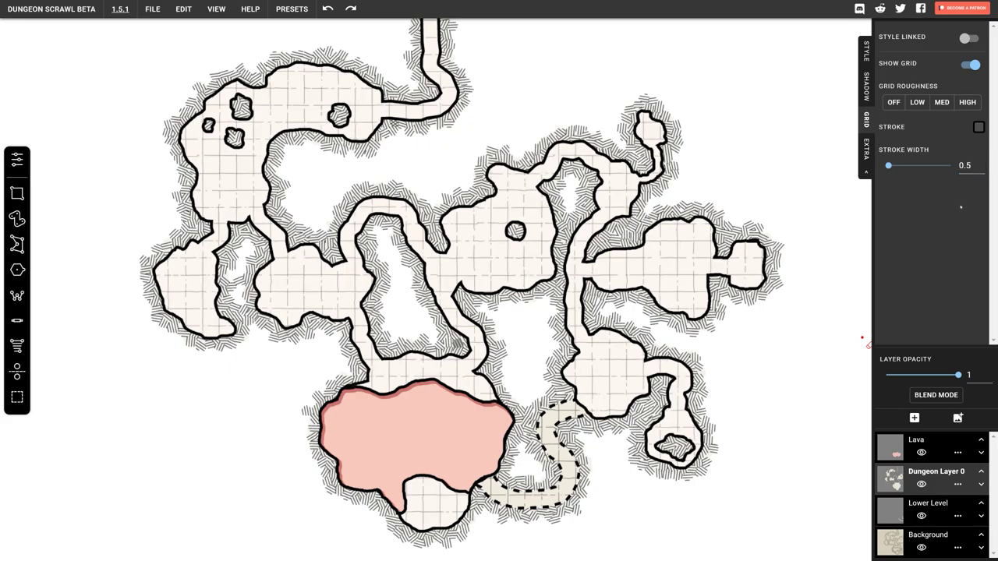
click(979, 128)
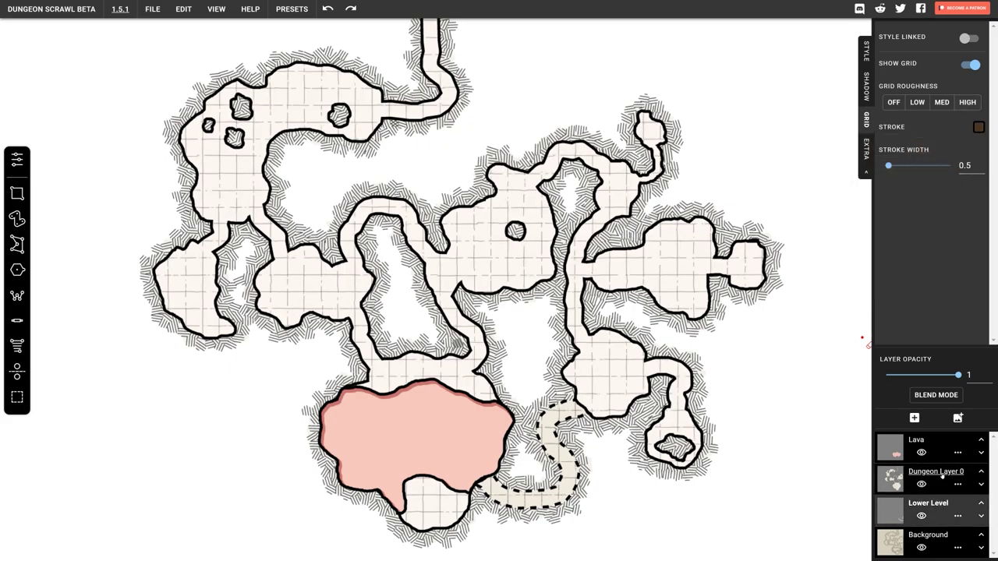
- Recheck the cavern floor colour, then darken the Lower Level stairway fill to beige
click(867, 51)
click(979, 63)
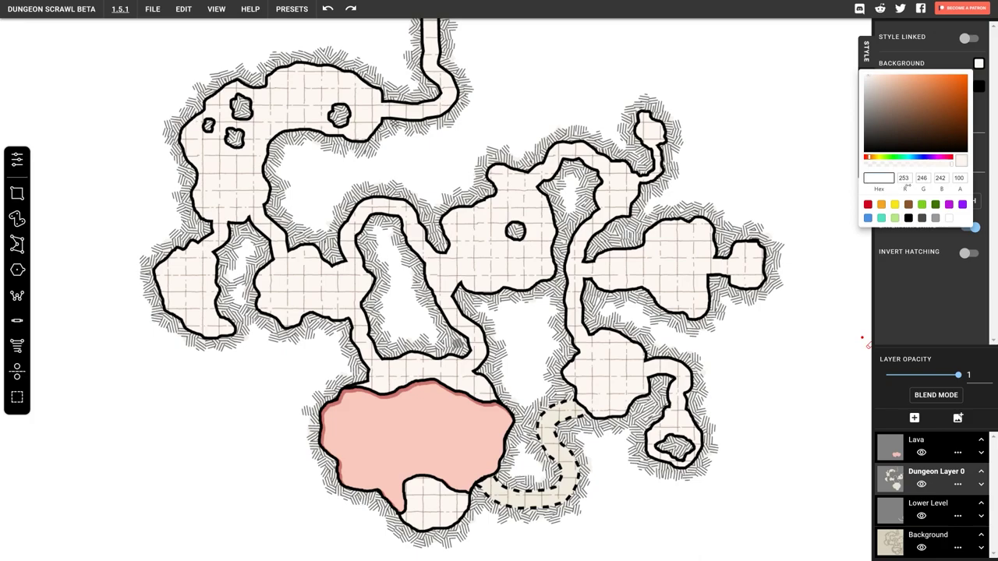
click(864, 343)
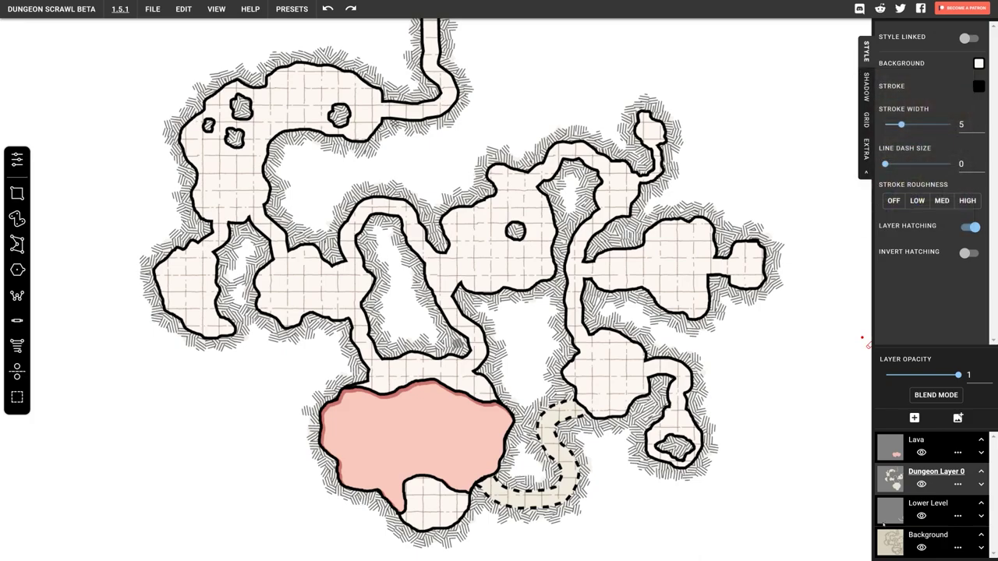
click(928, 507)
click(979, 64)
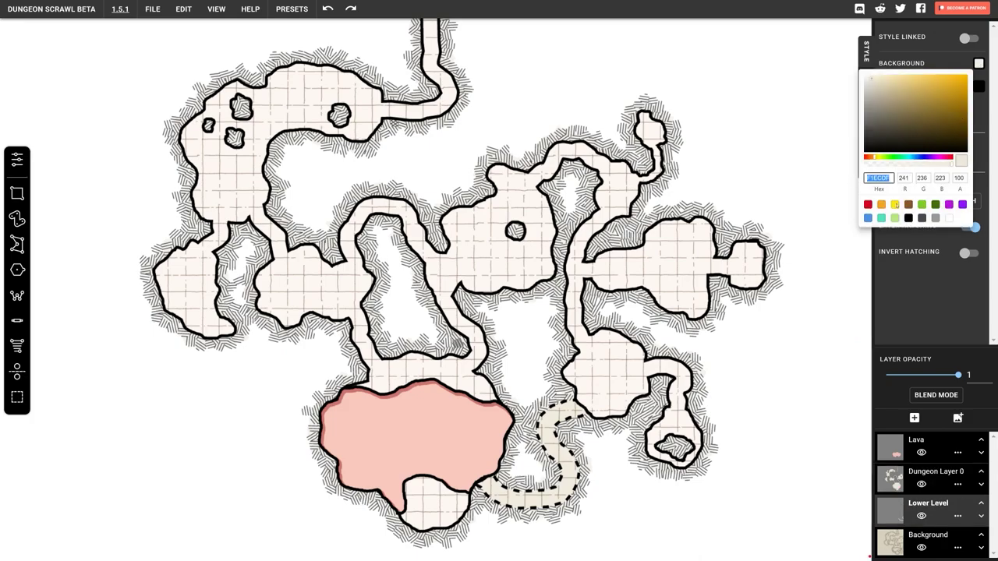
click(979, 63)
click(979, 64)
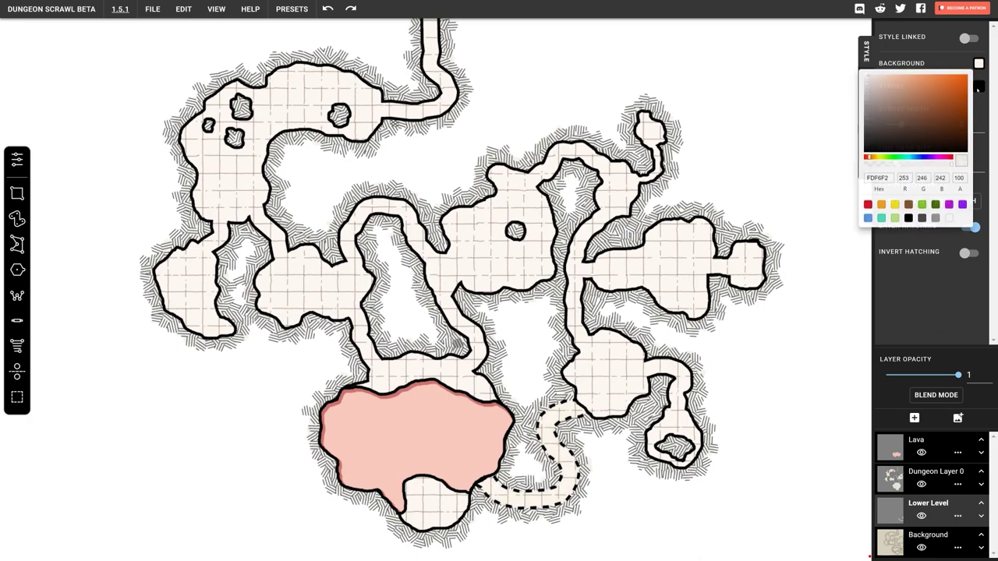
click(872, 81)
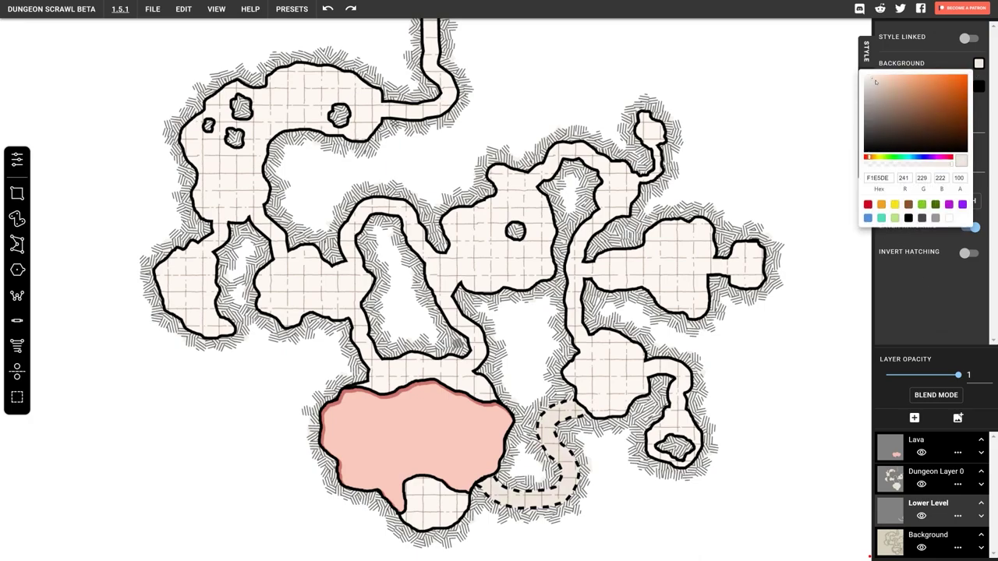
key(Escape)
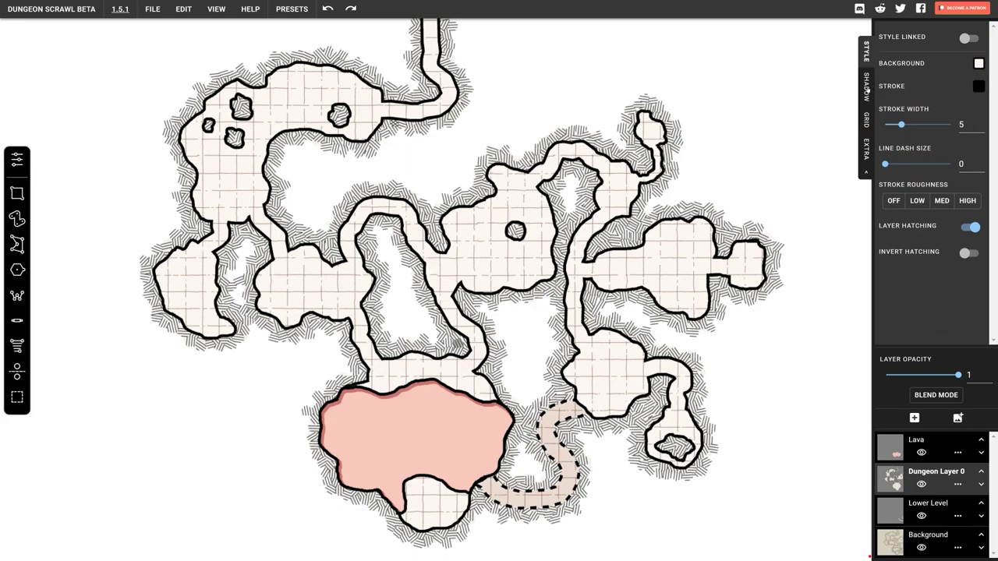
- Try dark grey and dark brown cave wall outlines, then return them to black
click(979, 87)
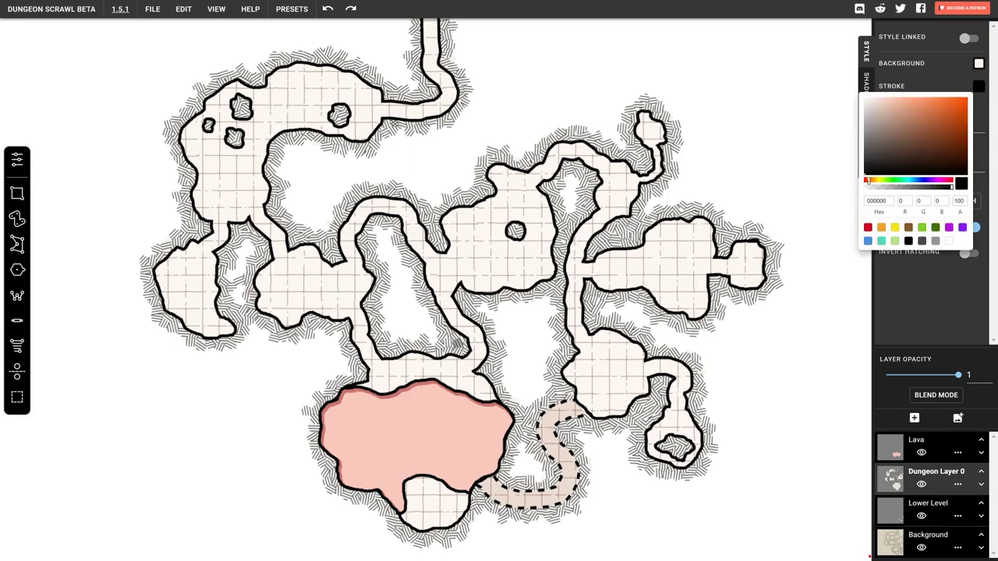
drag(874, 129, 876, 143)
click(930, 151)
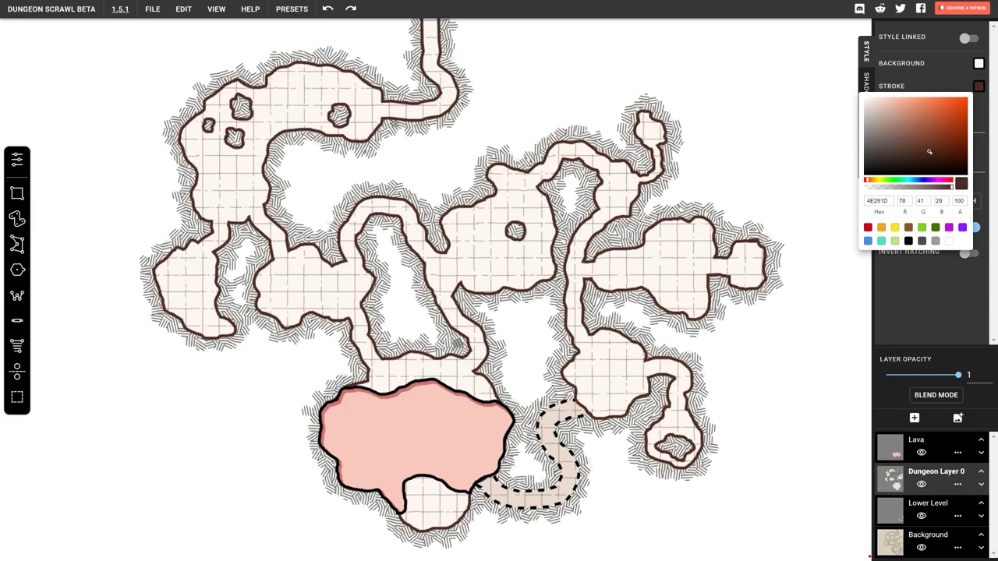
click(909, 240)
click(907, 70)
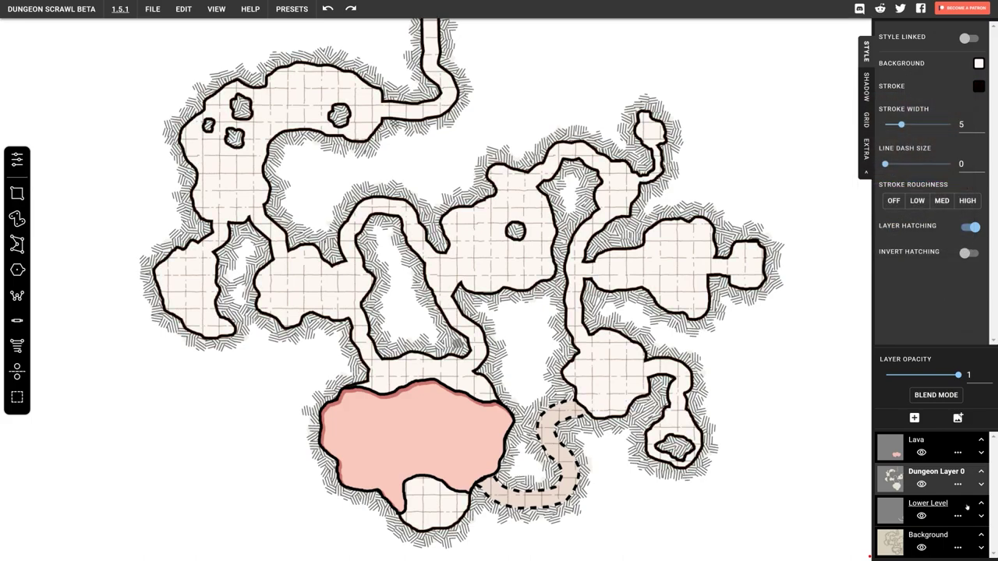
- Set the Background hatching to radius 23, density 3, size 3, with thinner lines
click(967, 536)
click(867, 137)
click(871, 96)
drag(918, 154, 916, 154)
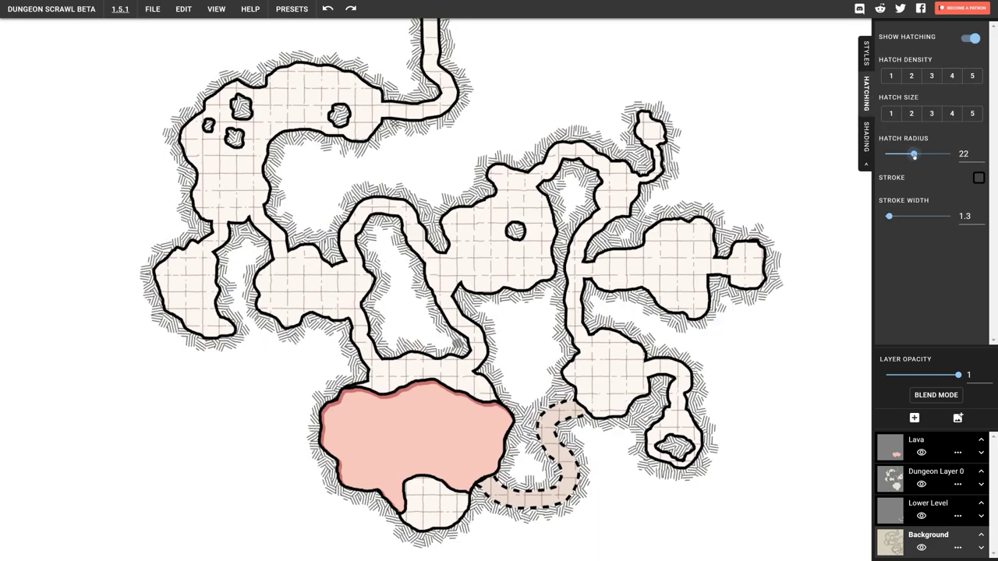
click(931, 76)
click(931, 113)
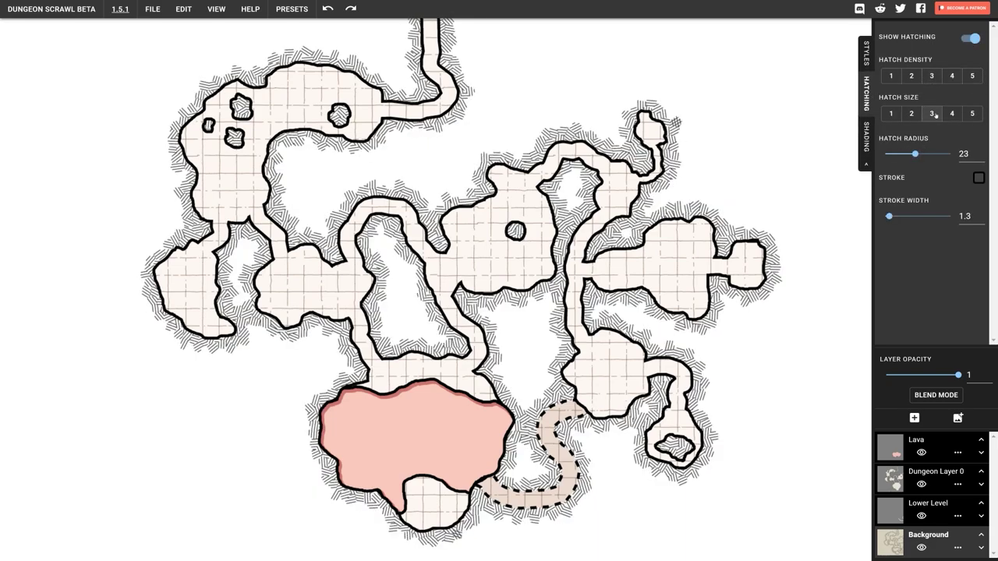
click(982, 219)
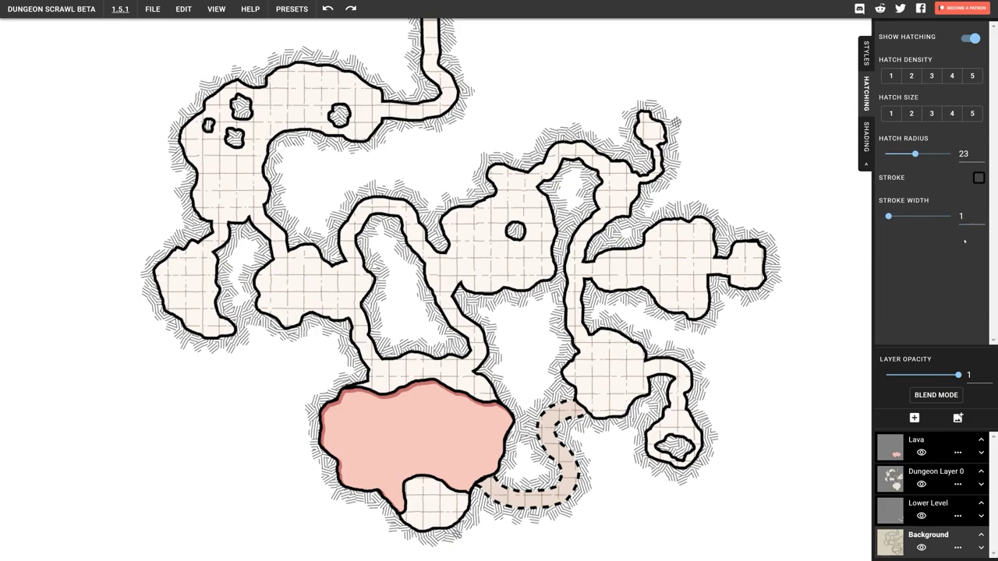
text(.5)
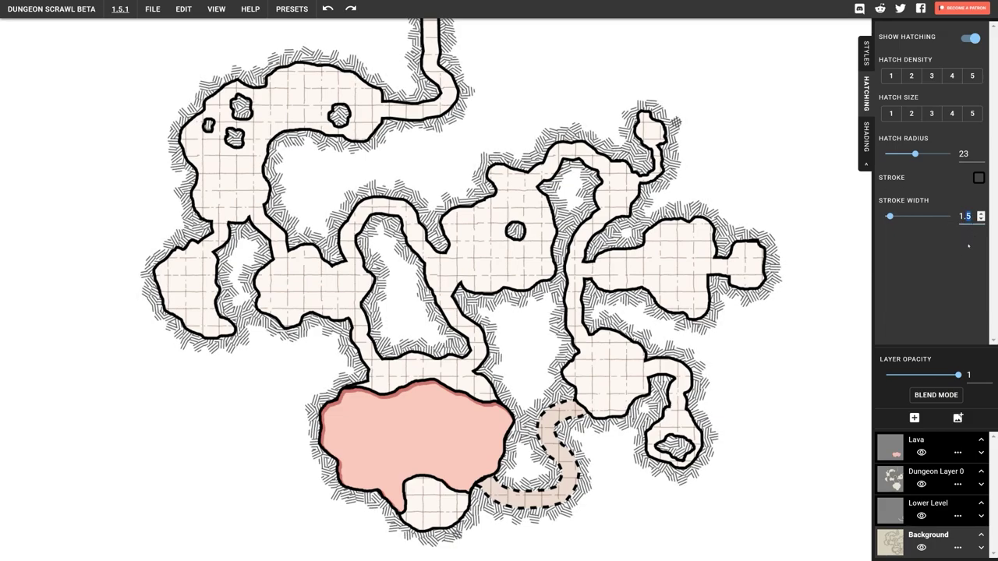
- Turn the canvas grid back on with light blue grid lines
click(866, 53)
click(970, 61)
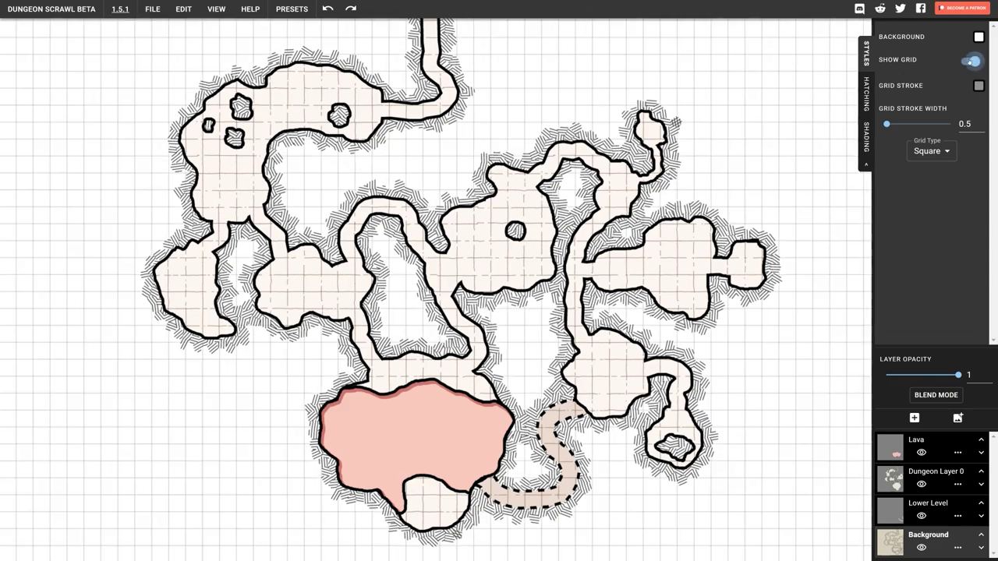
click(978, 86)
click(913, 180)
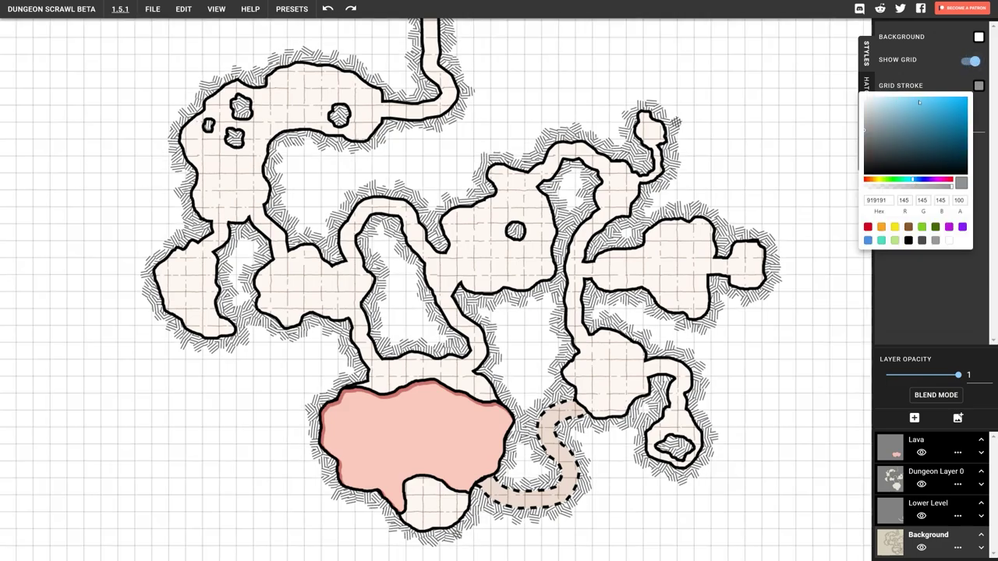
click(893, 99)
- Make Dungeon Layer 0's grid lines light blue 8AC6FF
click(936, 472)
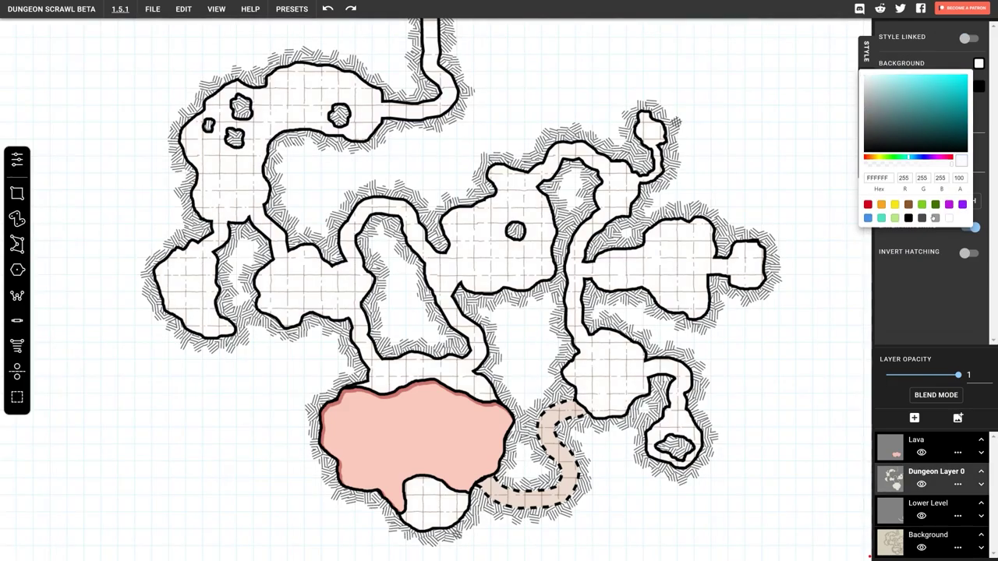
click(866, 120)
click(979, 127)
click(880, 142)
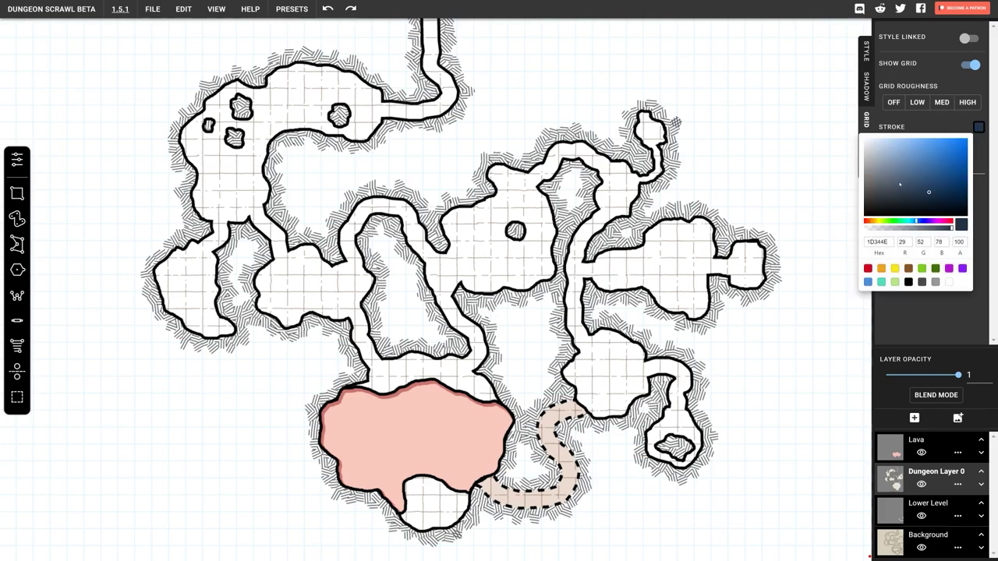
drag(895, 144, 912, 139)
click(915, 222)
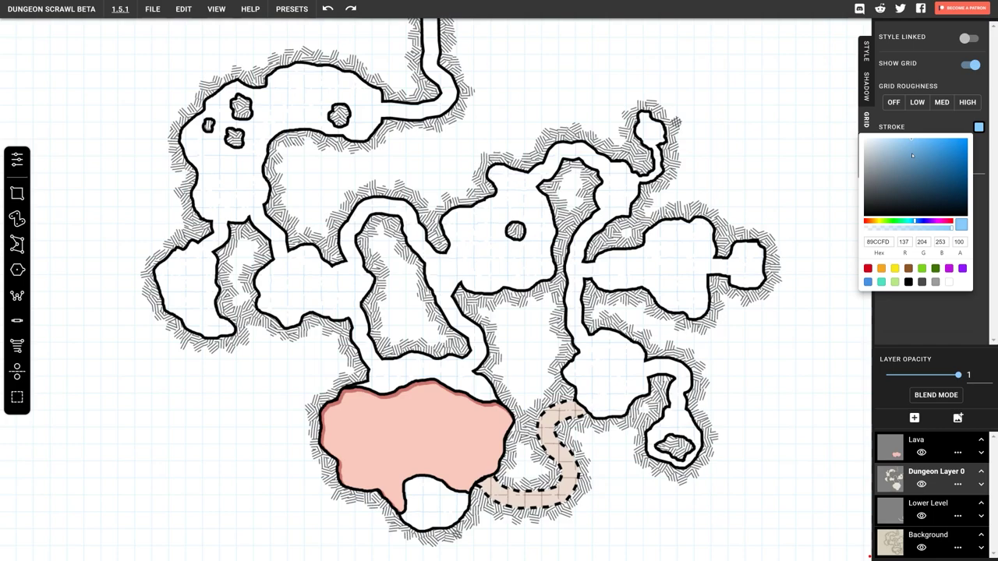
click(929, 322)
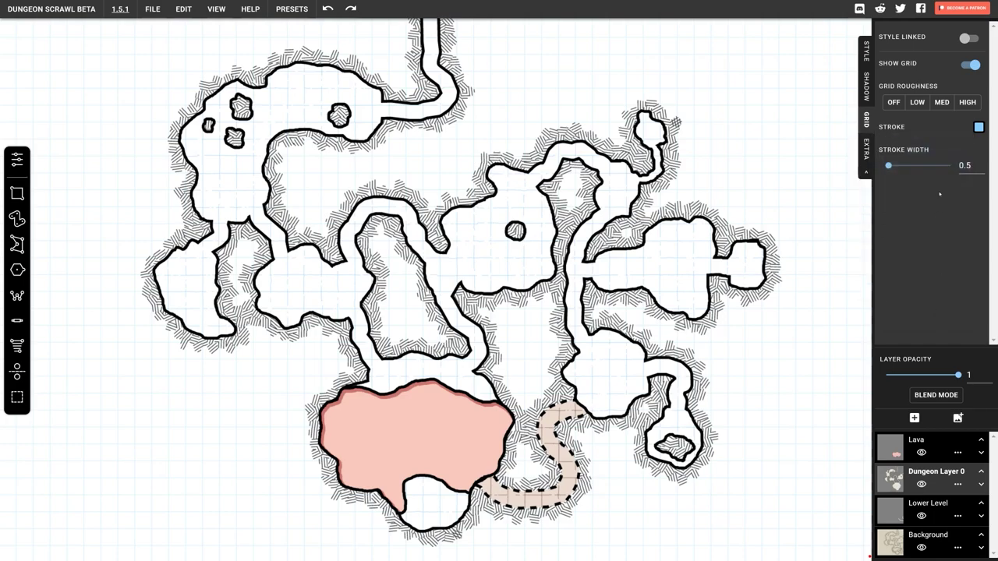
- Make the Lower Level's grid lines pale blue as well
click(930, 505)
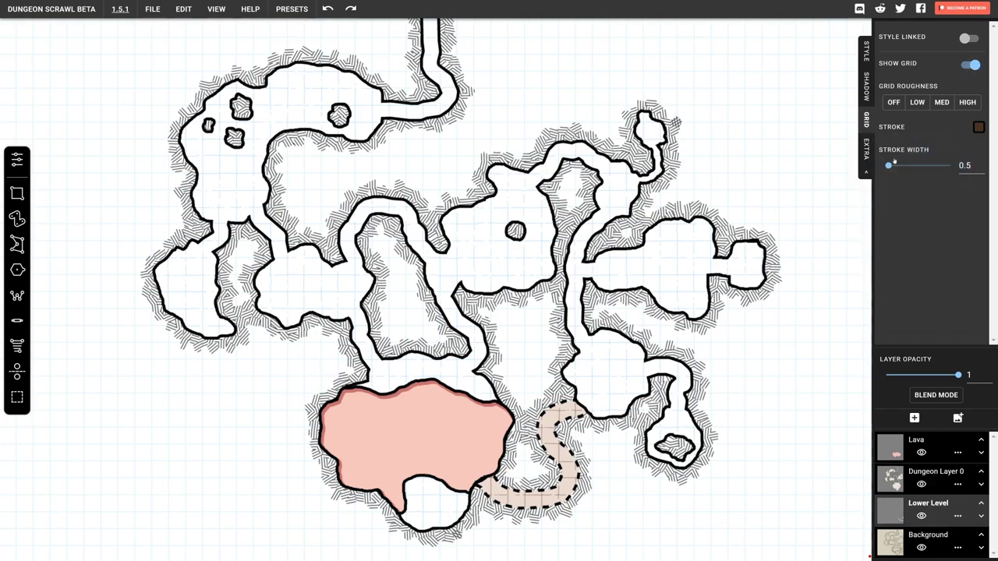
click(979, 127)
click(979, 127)
click(979, 127)
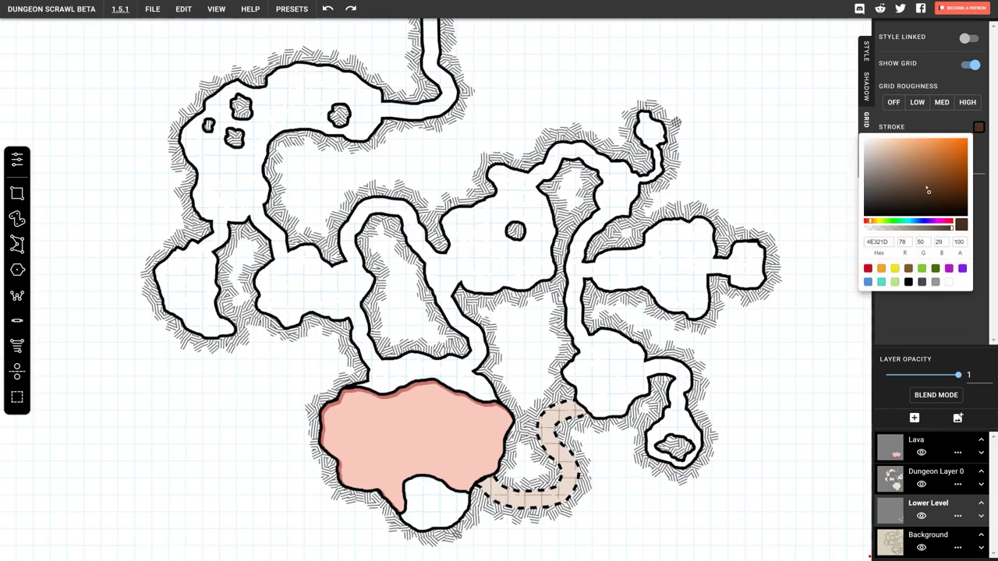
click(916, 223)
drag(923, 142, 913, 139)
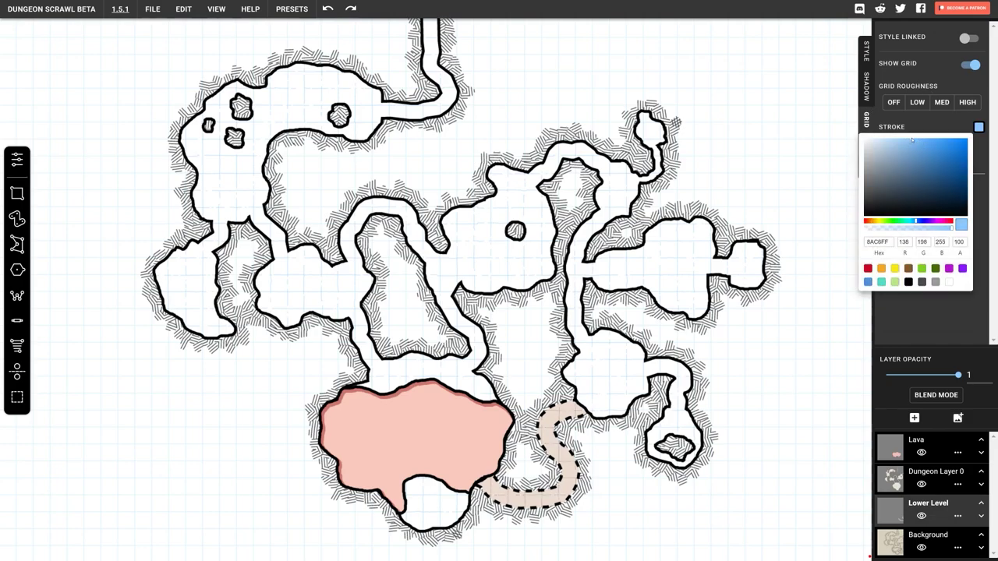
click(961, 369)
- Confirm the cave background stays white, then reselect the Background layer
click(866, 52)
click(979, 63)
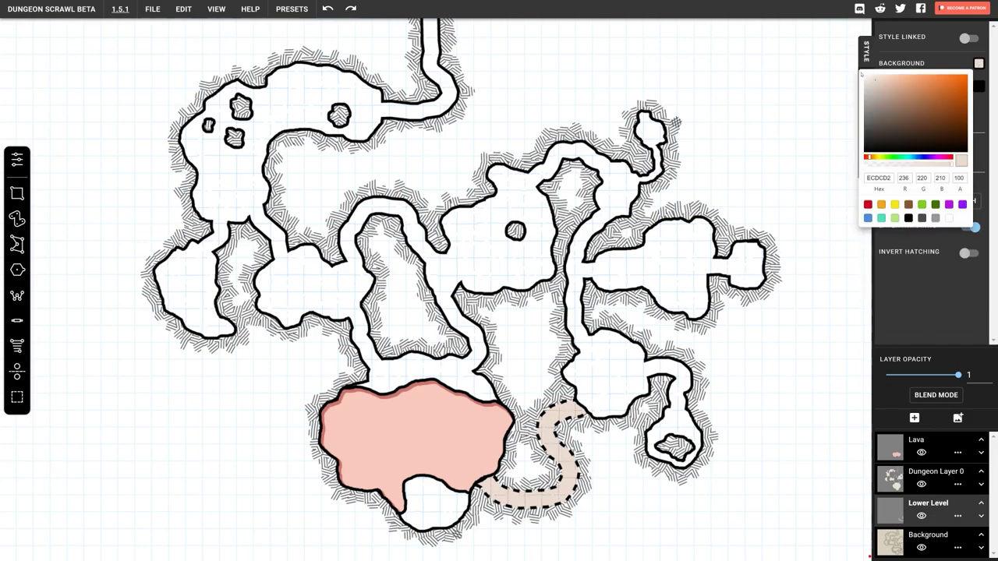
click(926, 296)
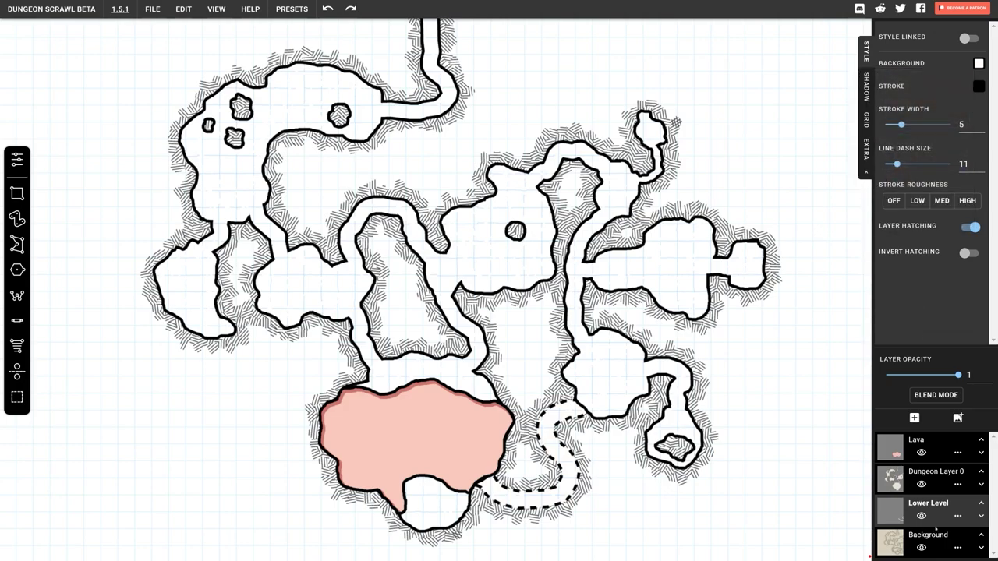
click(936, 531)
- Set the hatching stroke colour to fully opaque light blue 38B7FC
click(866, 92)
click(978, 178)
click(864, 246)
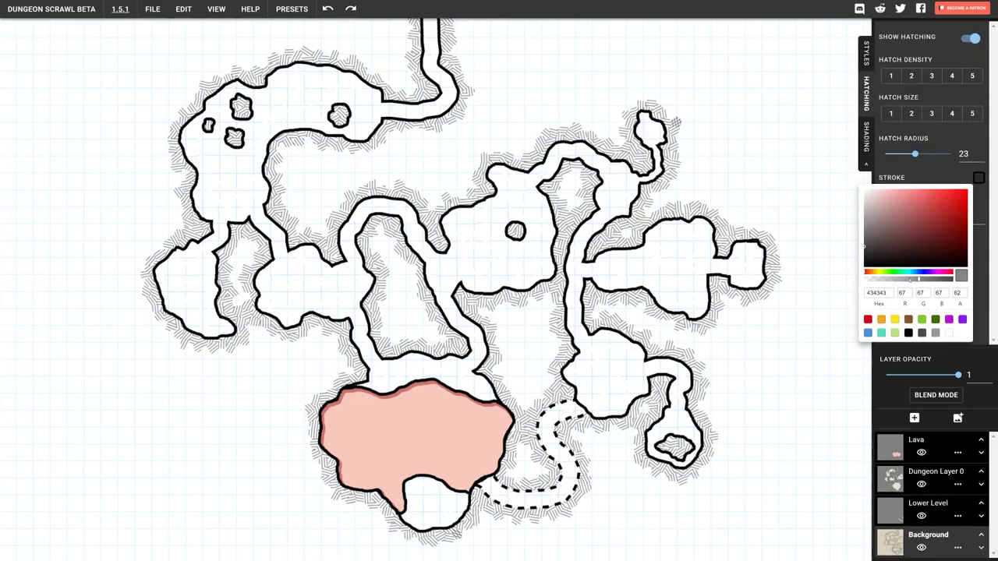
drag(919, 279, 953, 280)
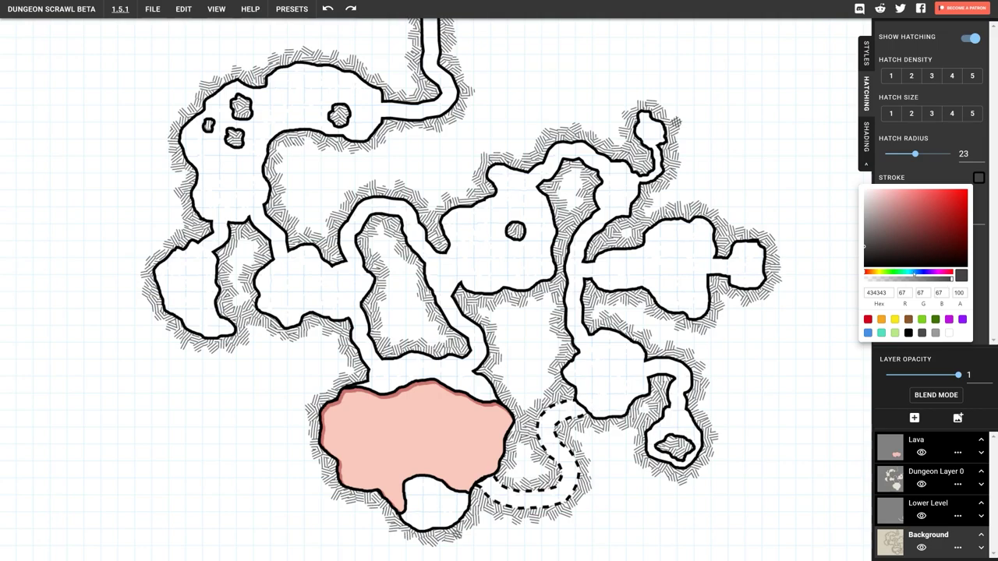
click(913, 273)
click(943, 191)
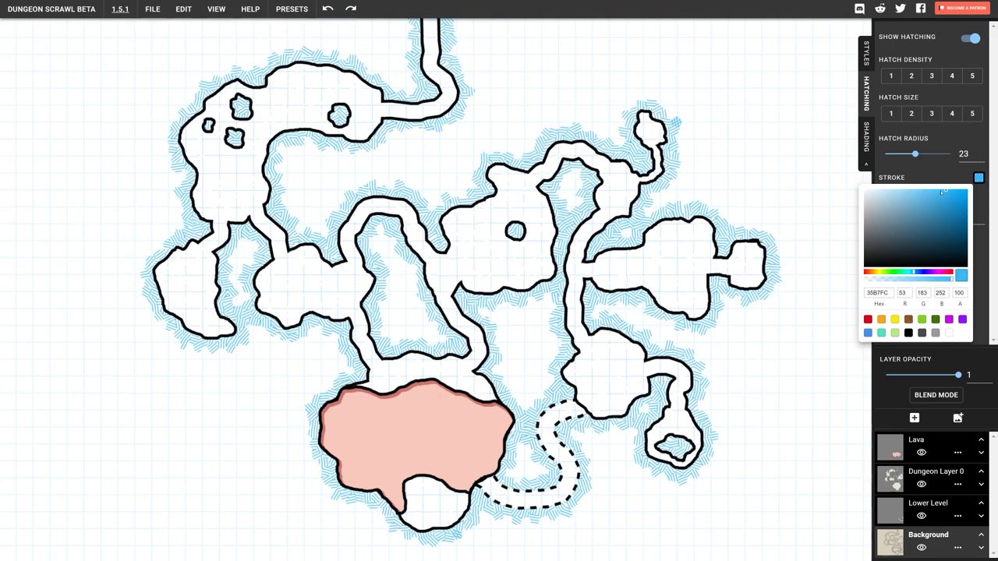
drag(943, 191, 939, 193)
click(720, 252)
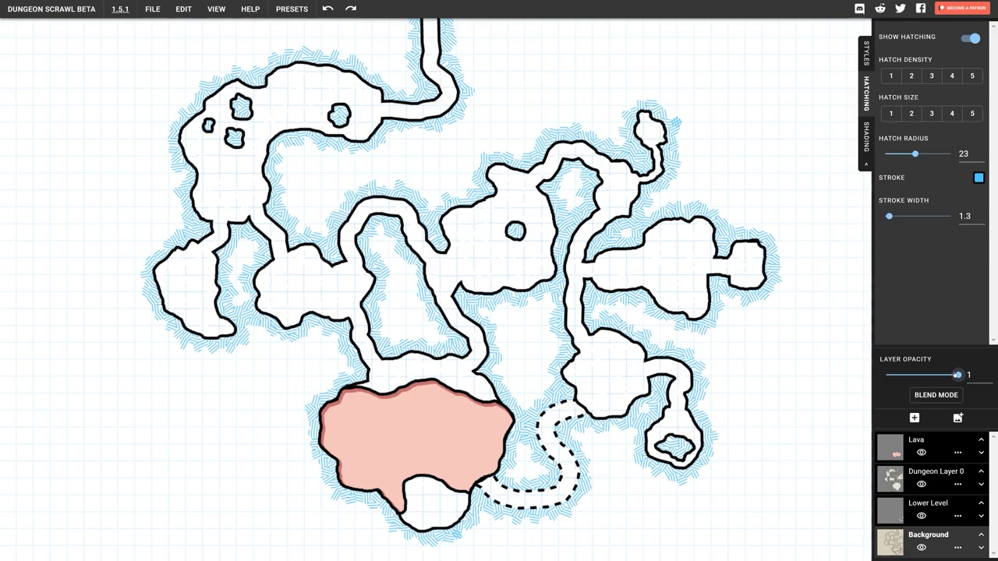
click(946, 451)
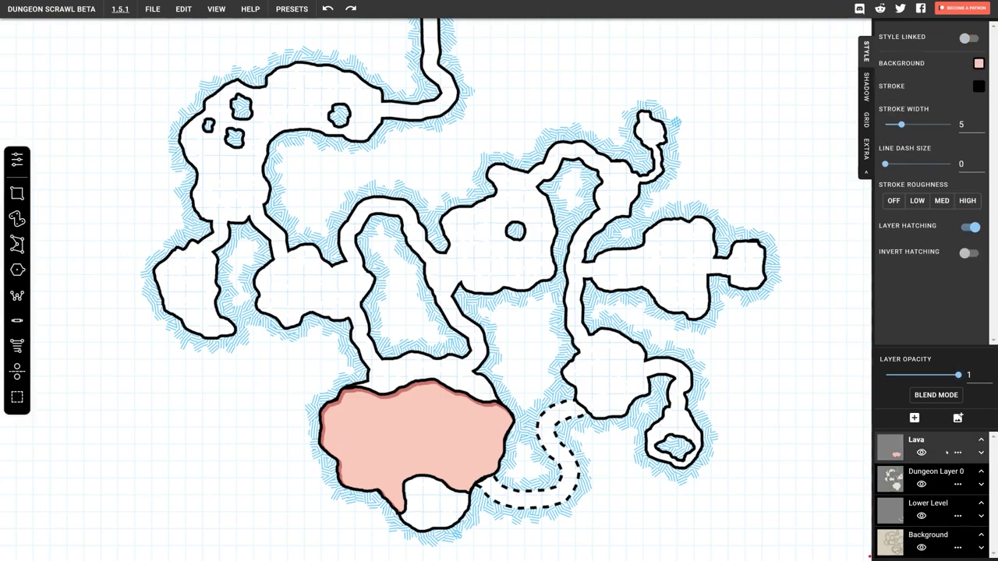
- Add a layer above Lava, draw stairs across the left passage, and name it Stairs
click(914, 418)
drag(371, 367, 365, 348)
key(ctrl+z)
drag(223, 233, 198, 257)
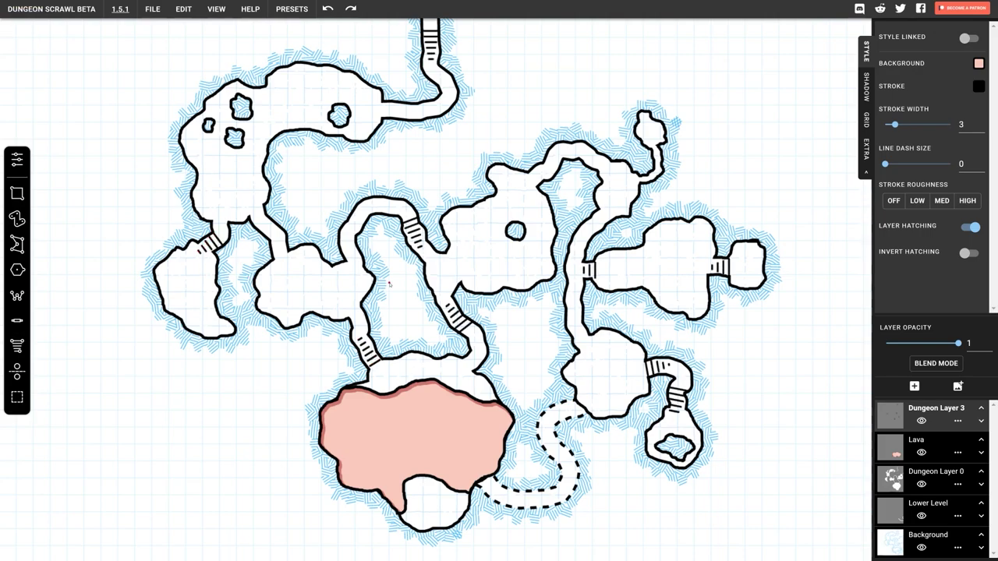
double_click(936, 409)
text(Stairs)
key(Return)
- Download the map savefile, then review the PDF export cell size, margin and units
click(152, 10)
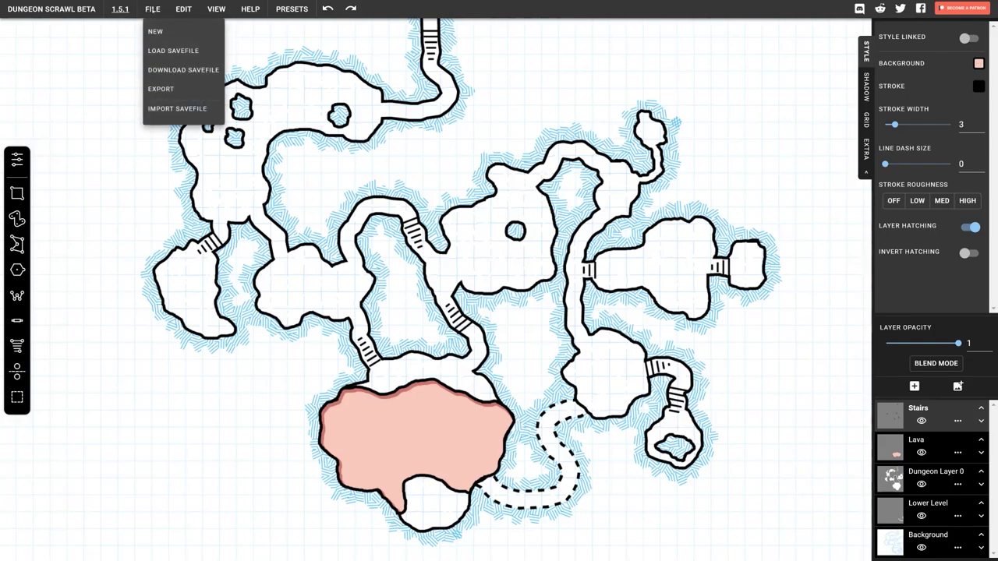
click(183, 70)
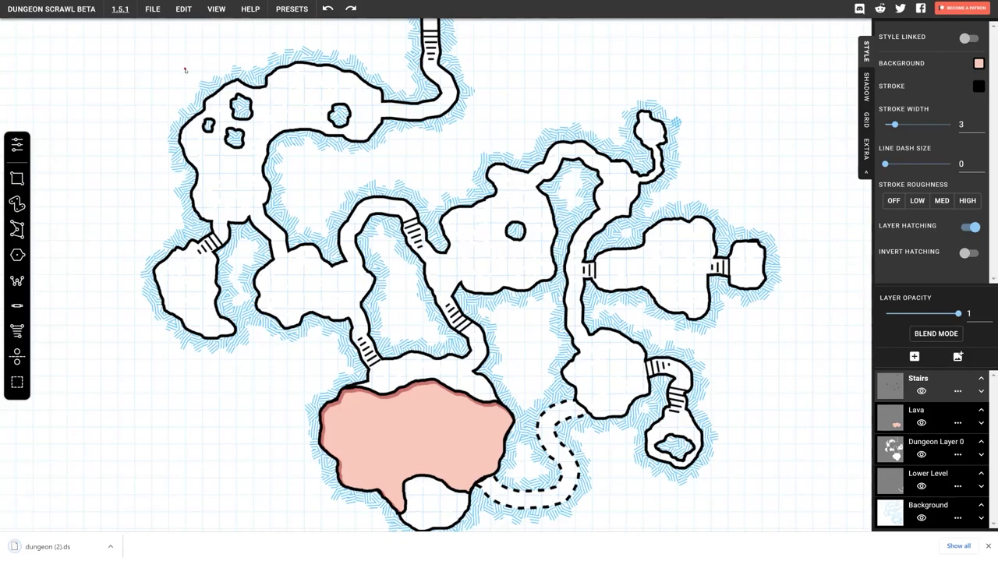
click(152, 9)
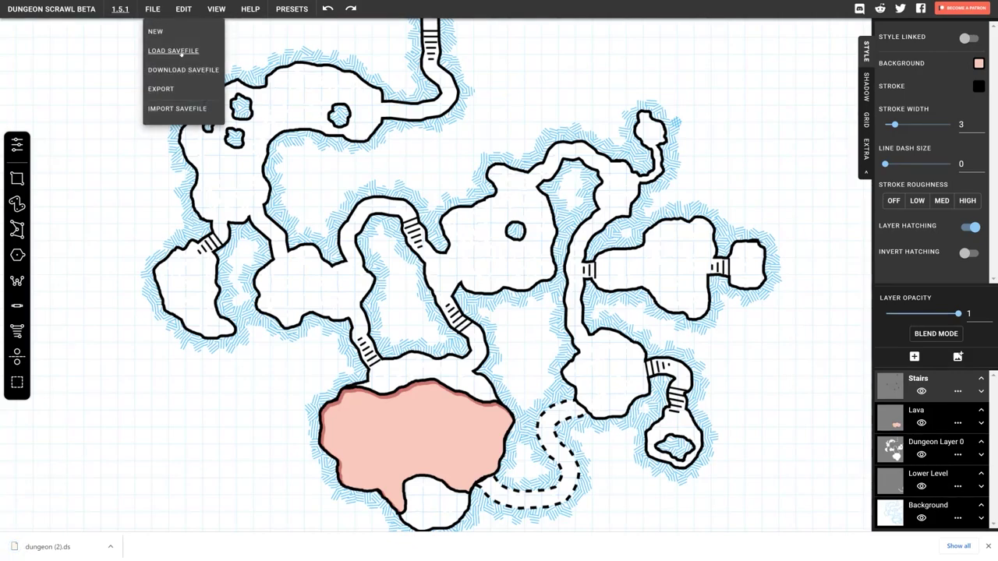
click(161, 89)
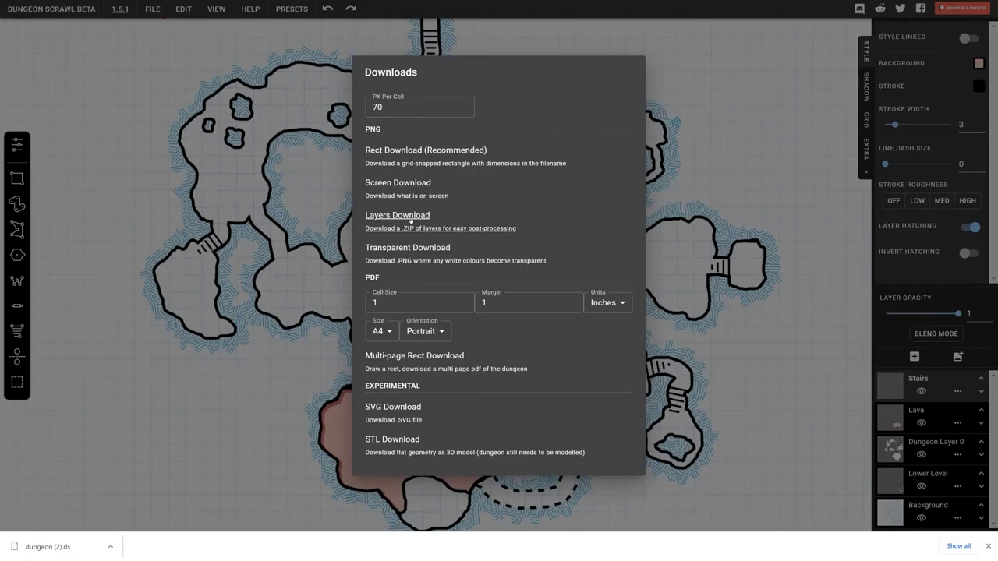
click(390, 302)
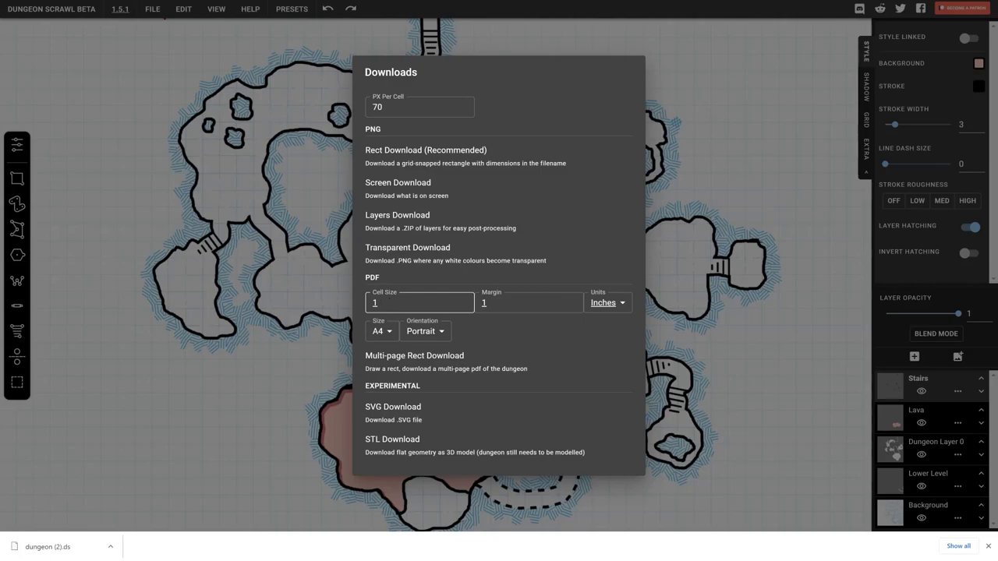
click(496, 304)
click(601, 305)
- Set the PDF export to Letter size, landscape, and choose multi-page rectangle download
click(378, 336)
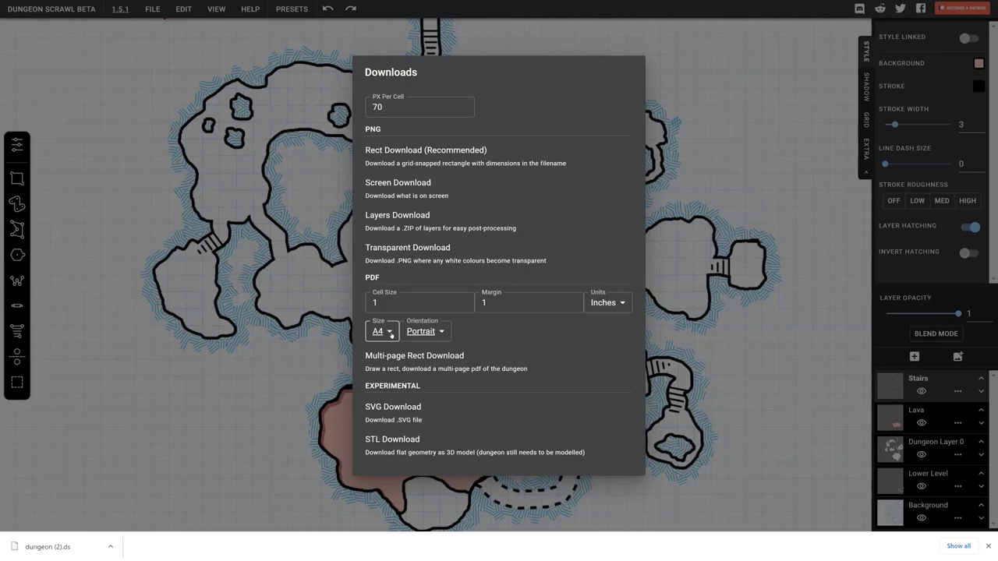
click(391, 334)
click(394, 379)
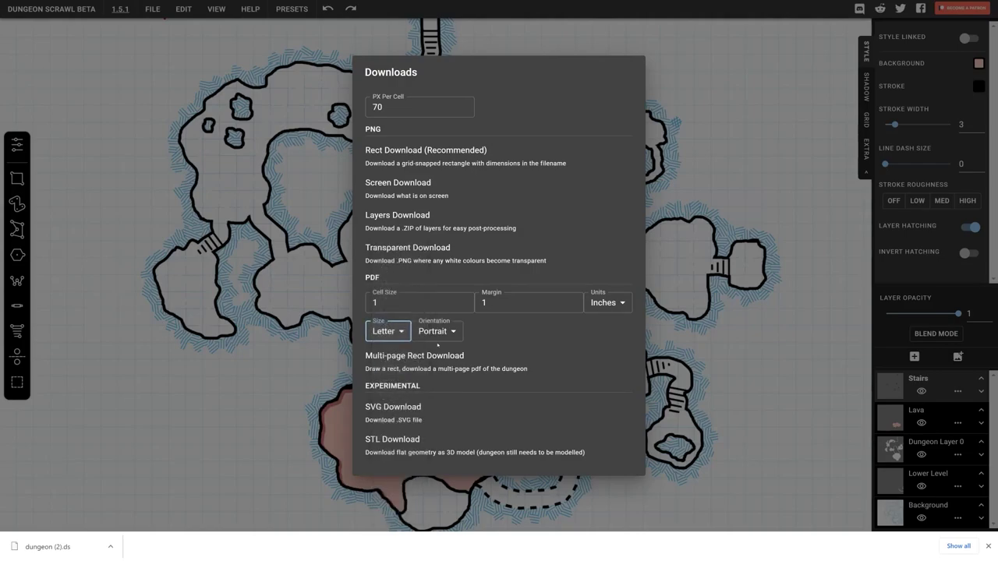
click(456, 333)
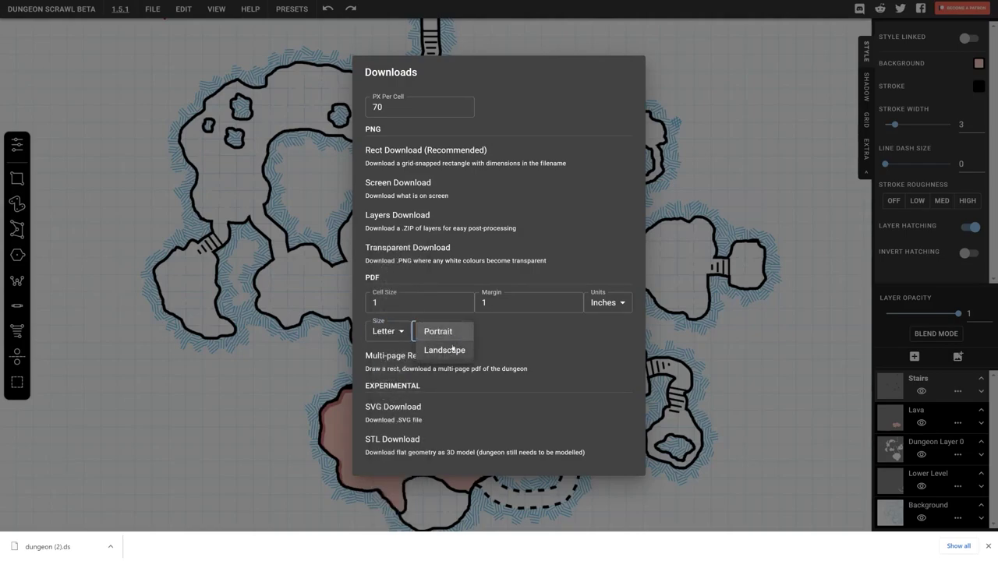
click(453, 350)
click(450, 362)
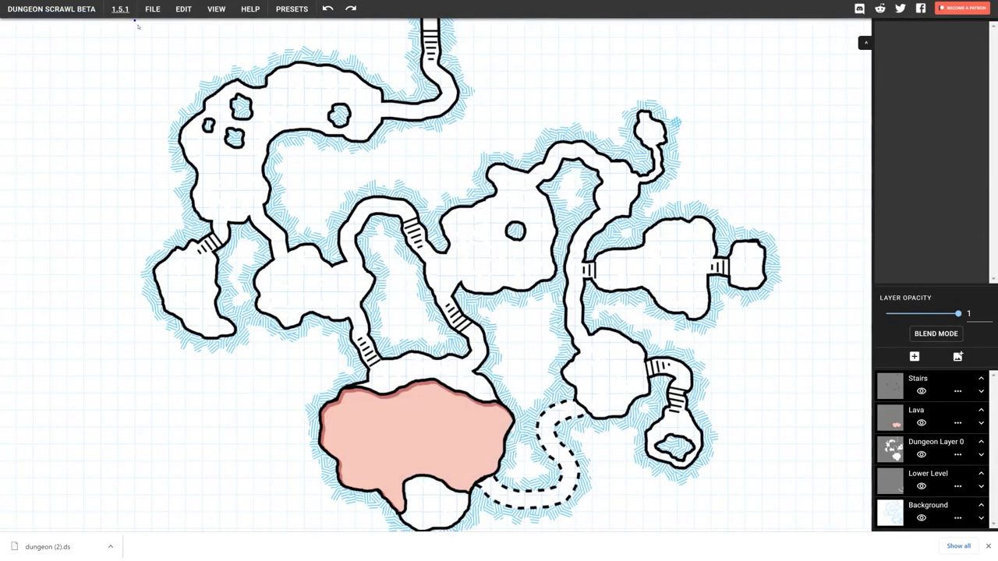
- Drag a rectangle around the entire cave map to export it as map (3).pdf
drag(137, 27, 791, 548)
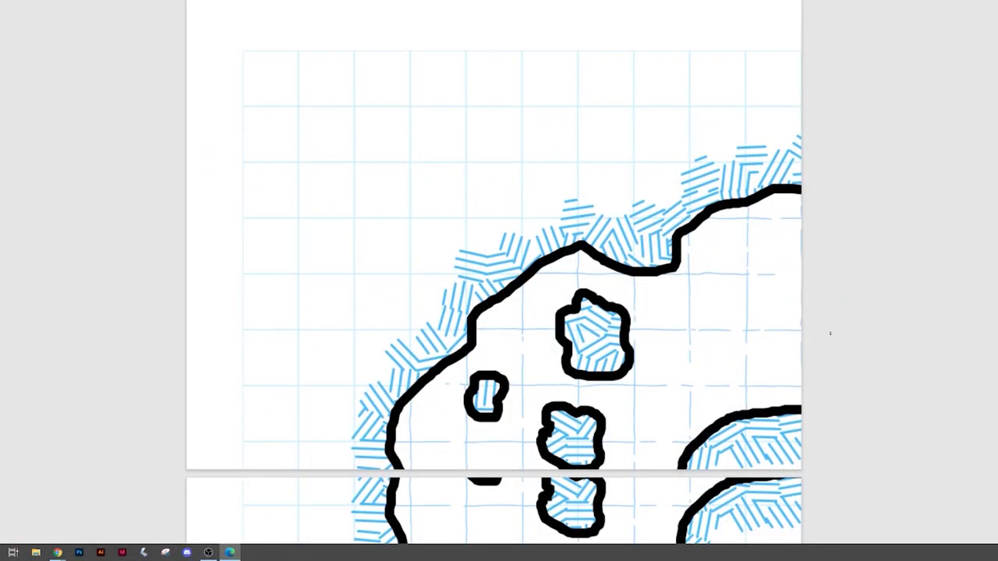
scroll(825, 336, down, 5)
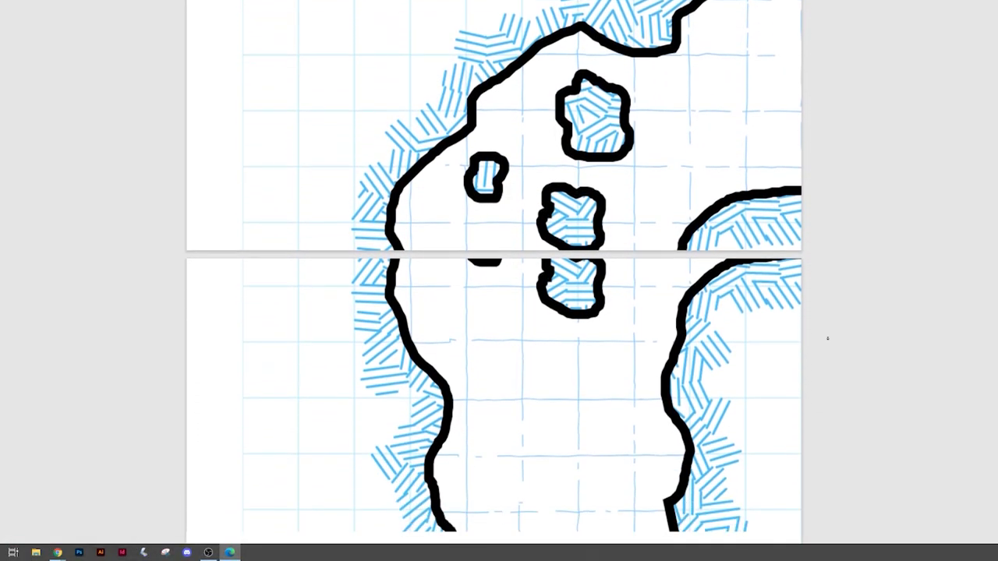
scroll(825, 337, down, 5)
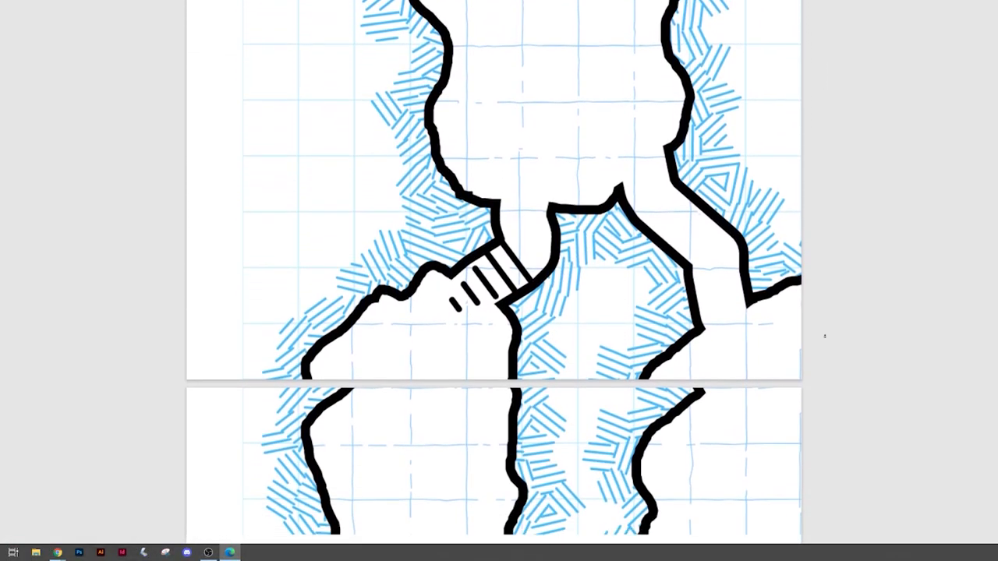
scroll(825, 336, down, 5)
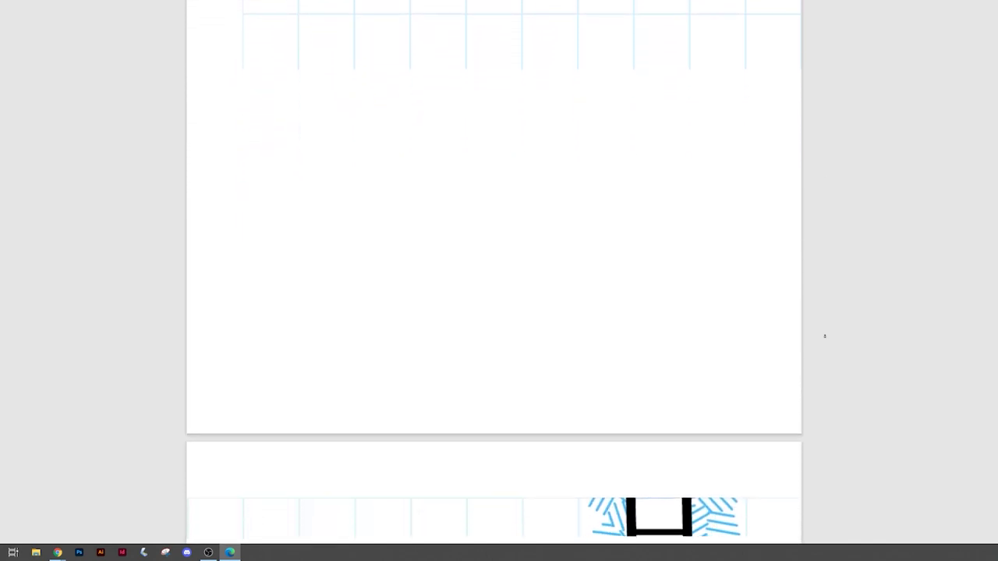
scroll(825, 336, down, 5)
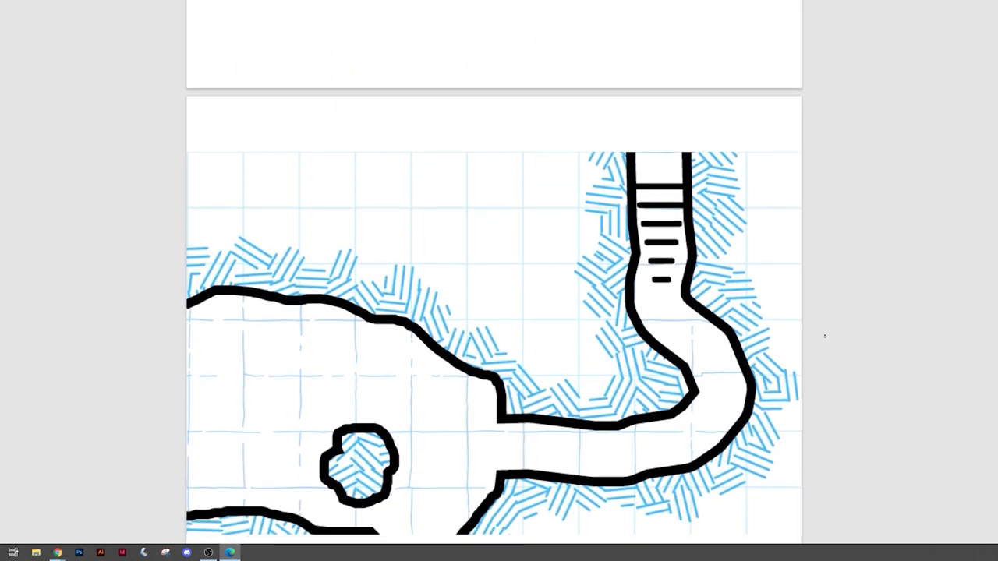
scroll(825, 336, down, 5)
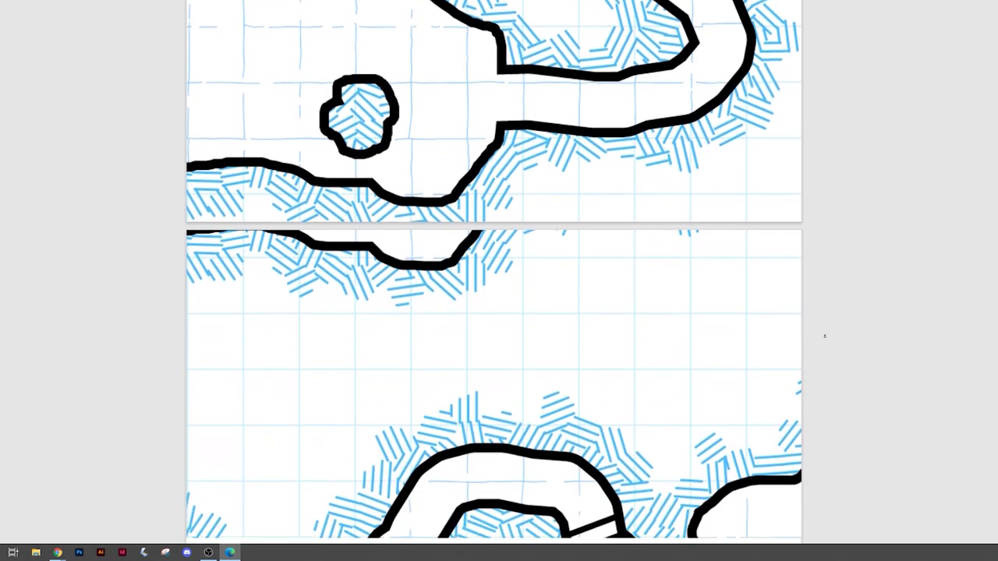
scroll(825, 336, down, 5)
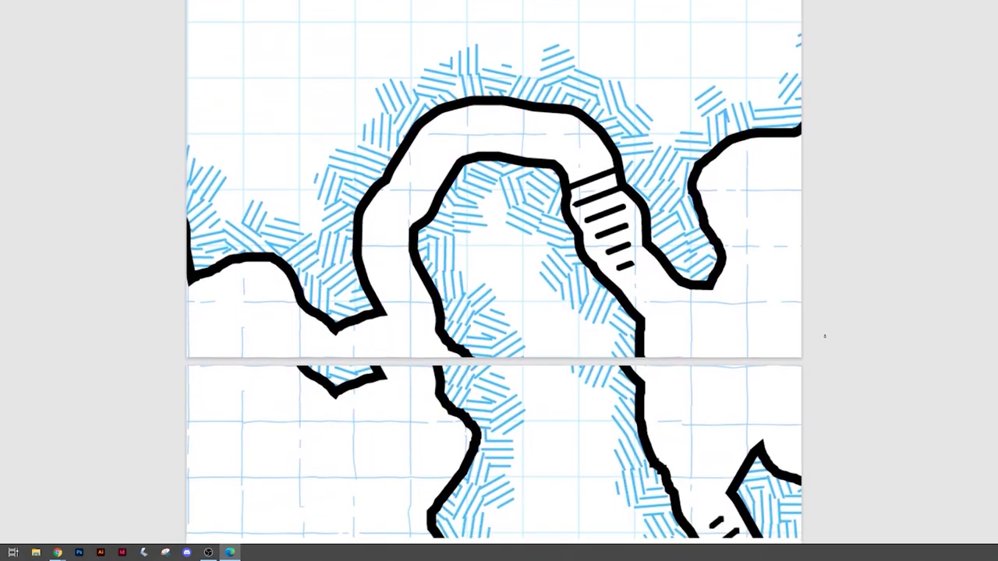
scroll(825, 336, down, 3)
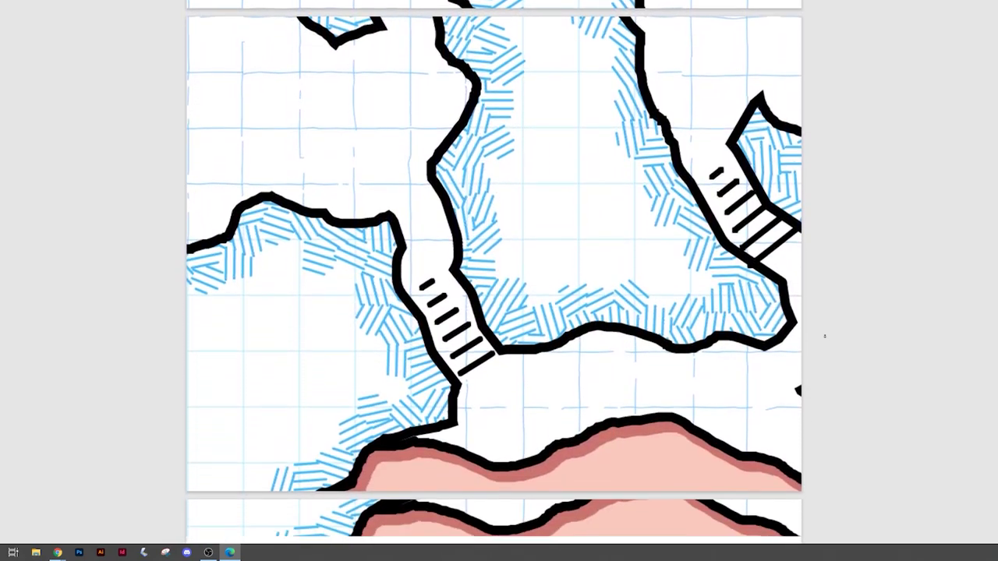